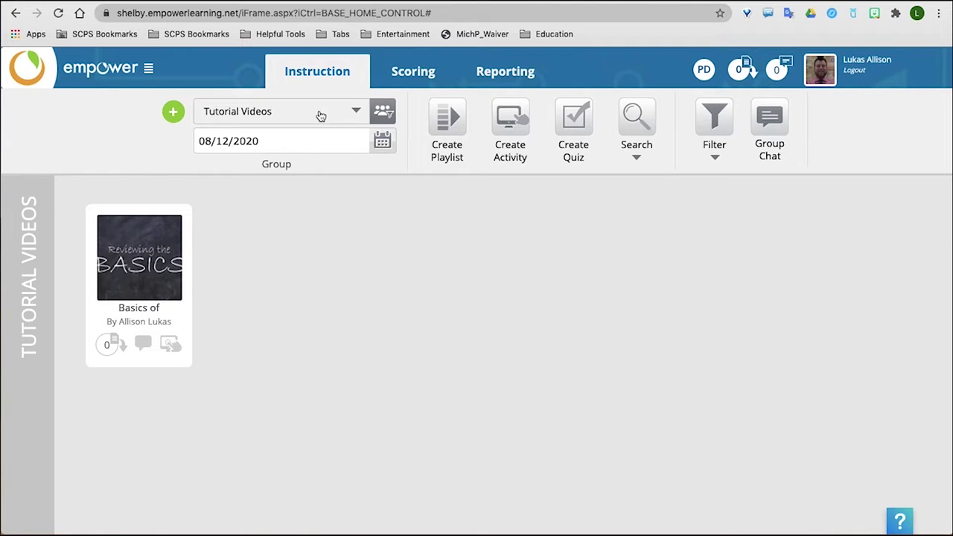
Preview the Tutorial Videos group with the effective date 08/27/2020, and set the date back to 08/12/2020.
left_click(382, 142)
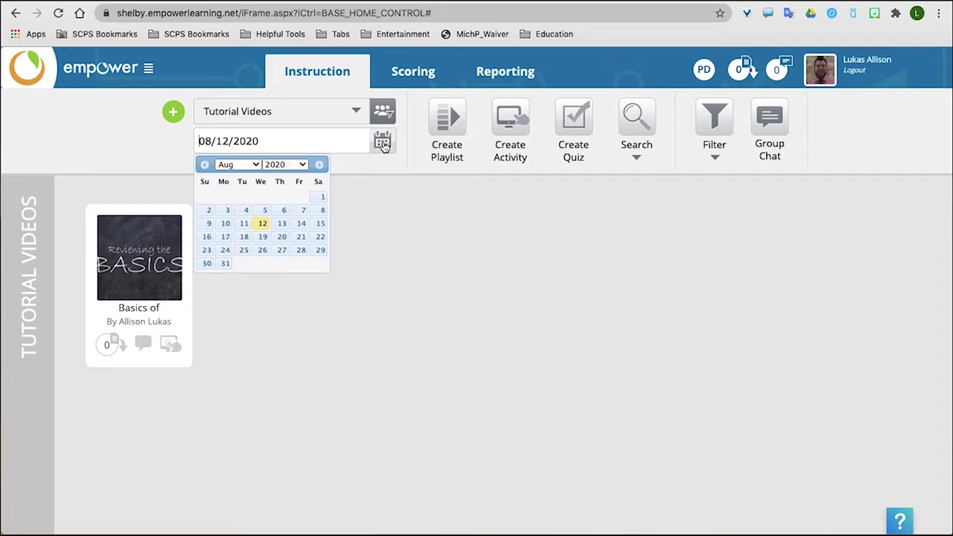
left_click(282, 250)
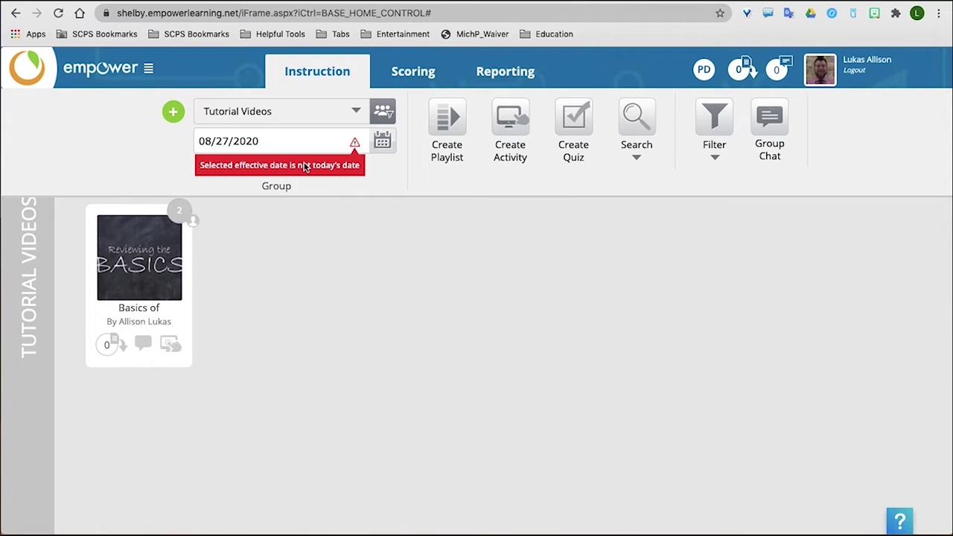
left_click(349, 118)
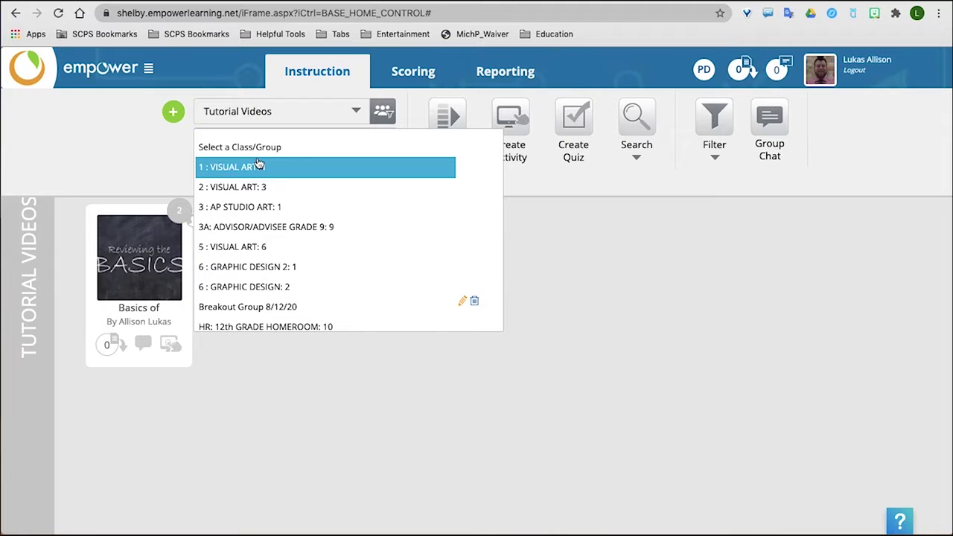
scroll(270, 274, "down", 1)
left_click(256, 318)
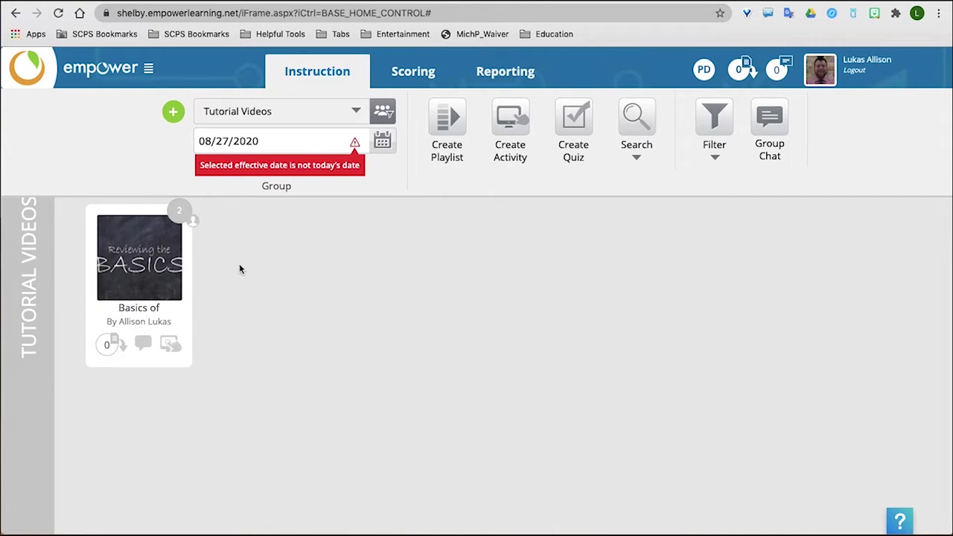
left_click(387, 140)
left_click(261, 222)
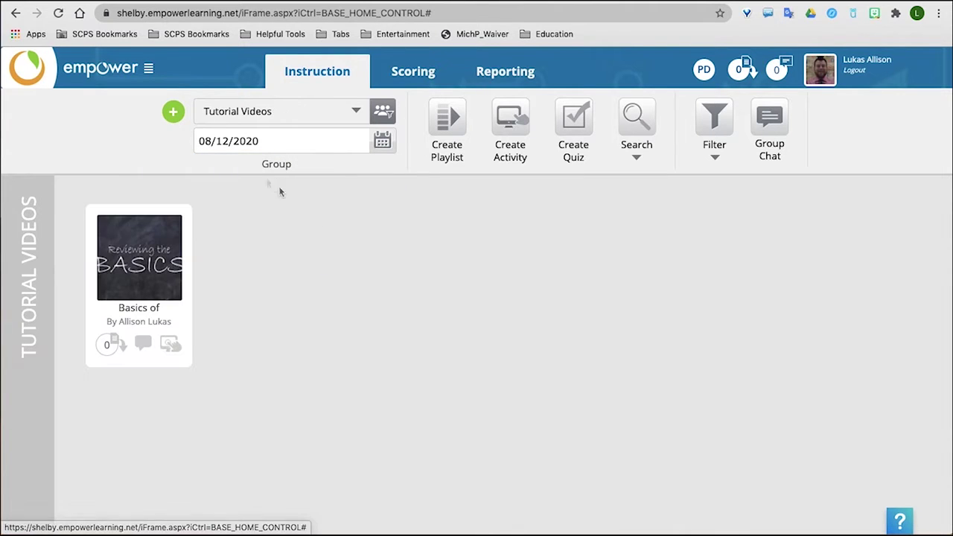
Create a new activity for the Tutorial Videos group and open its title for editing.
left_click(512, 126)
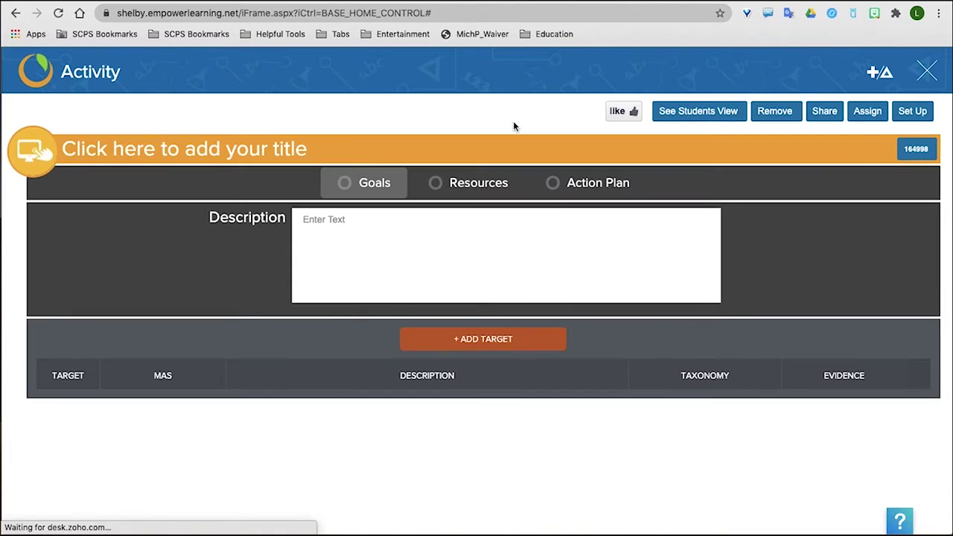
left_click(174, 155)
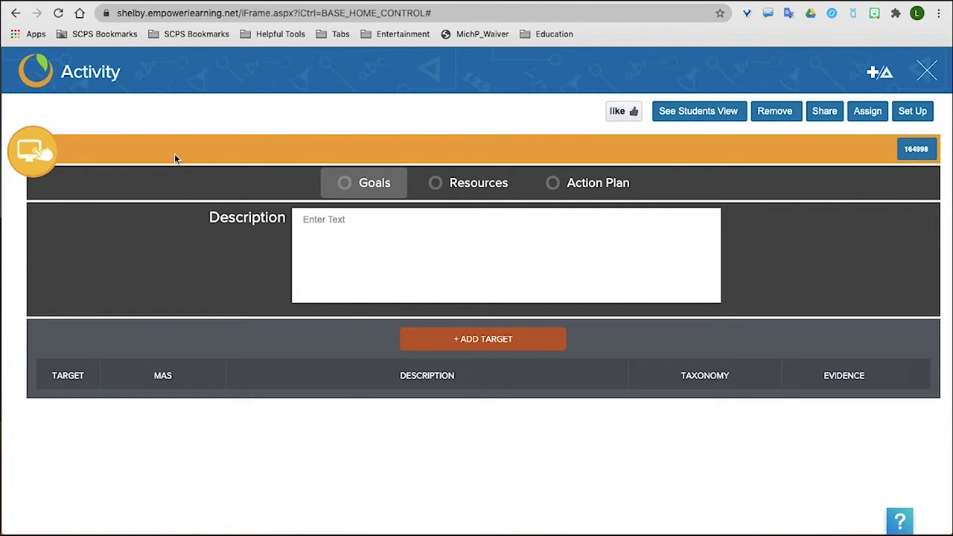
type("How To Creat")
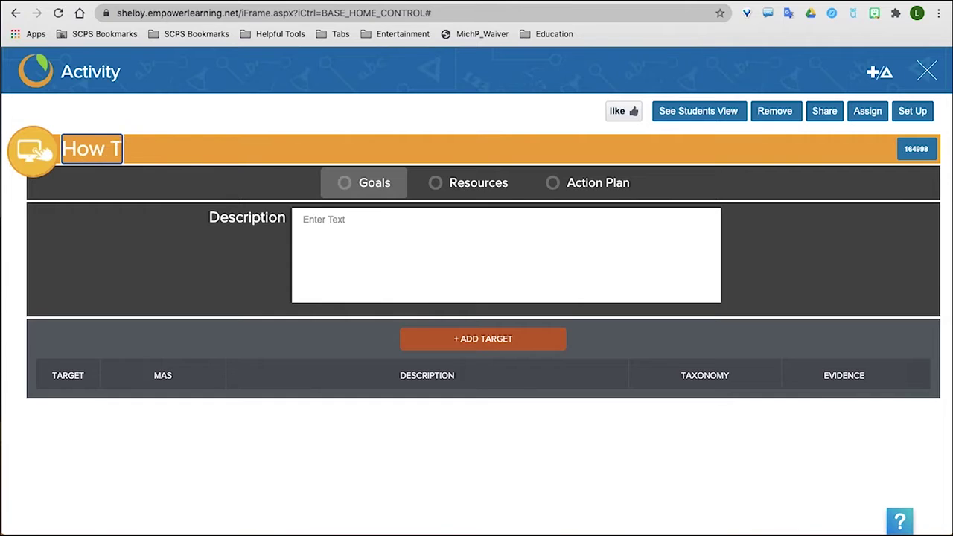
key("BackSpace")
key("BackSpace")
key("BackSpace")
key("BackSpace")
key("BackSpace")
key("BackSpace")
key("BackSpace")
key("BackSpace")
key("BackSpace")
key("BackSpace")
key("BackSpace")
key("BackSpace")
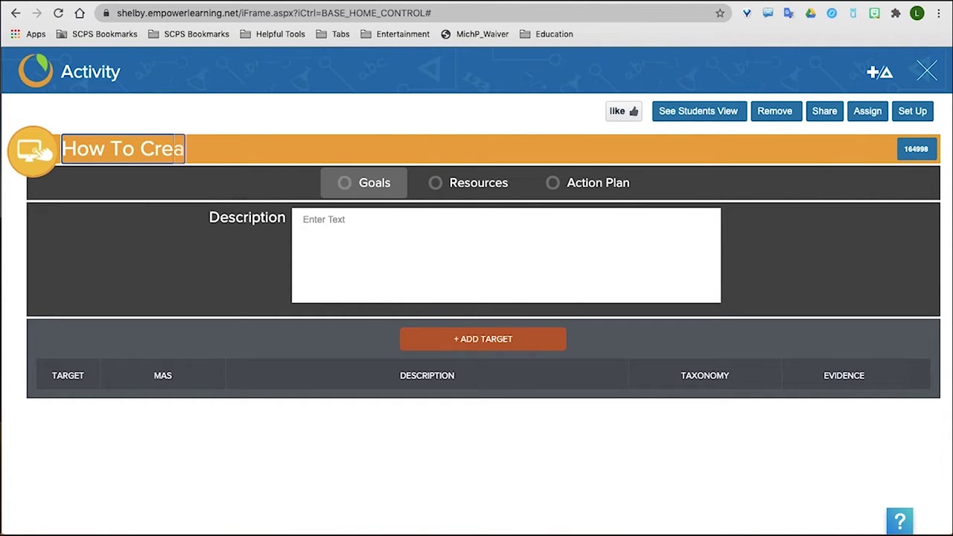
Enter "Activity Creation" as the title of the new activity.
type("C")
key("BackSpace")
type("Activity Creation")
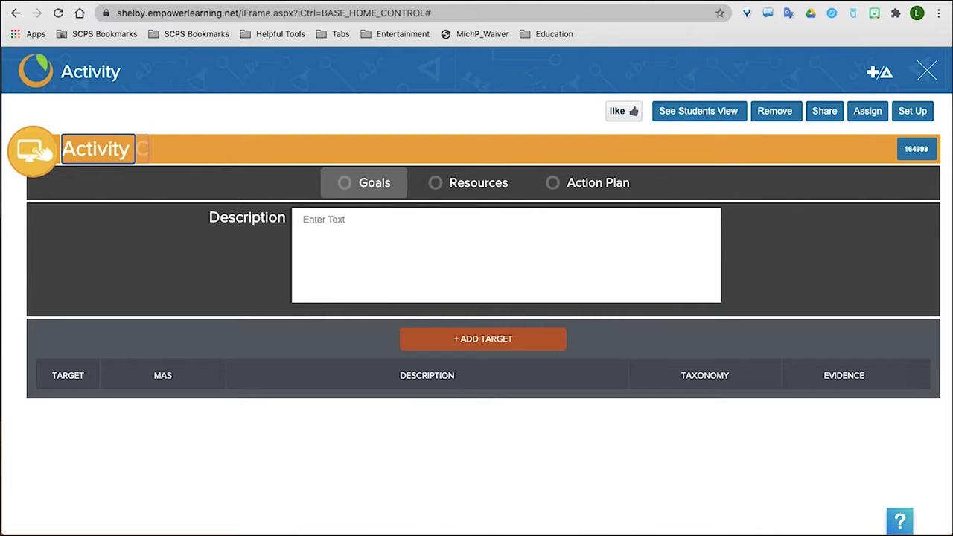
left_click(26, 158)
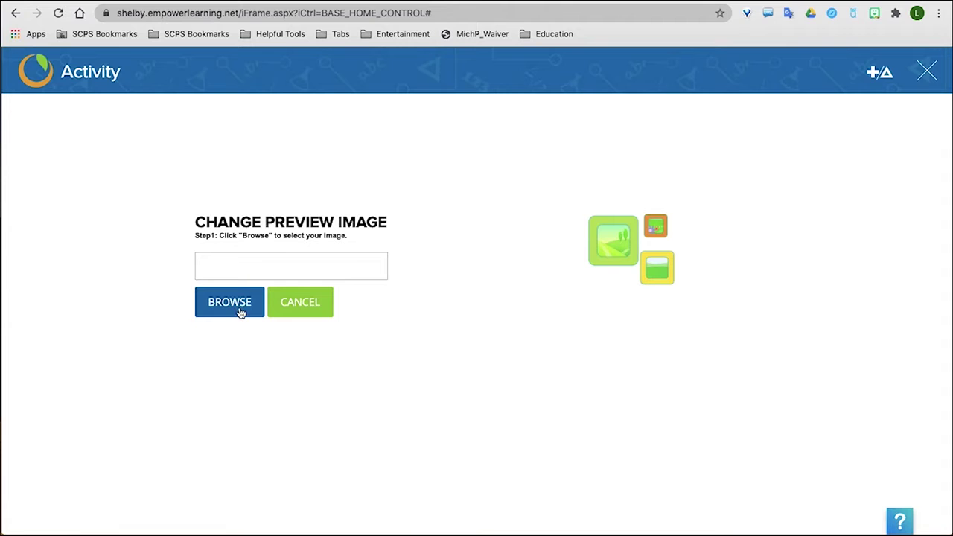
left_click(927, 73)
left_click(238, 255)
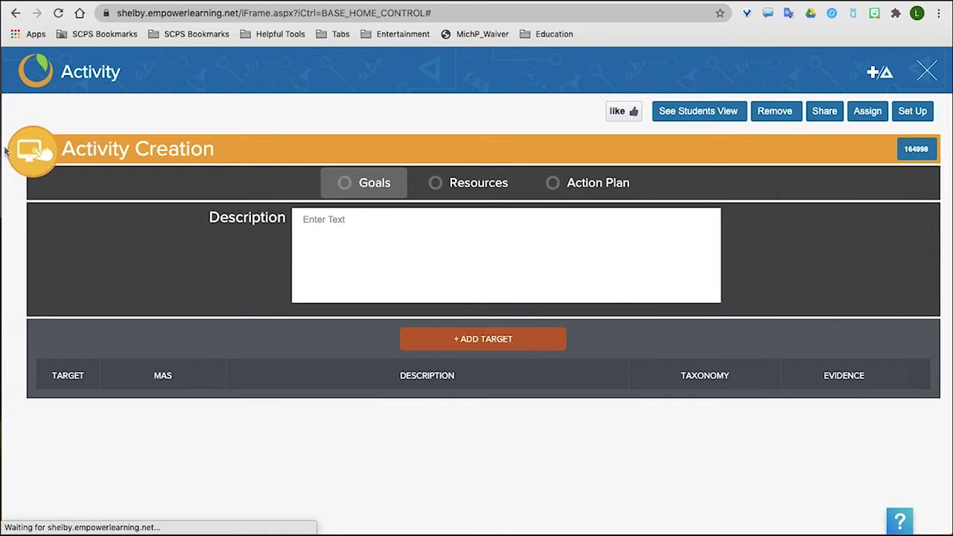
Upload phobia-face-woman.jpg from the Desktop as the activity's preview image.
mouse_move(30, 158)
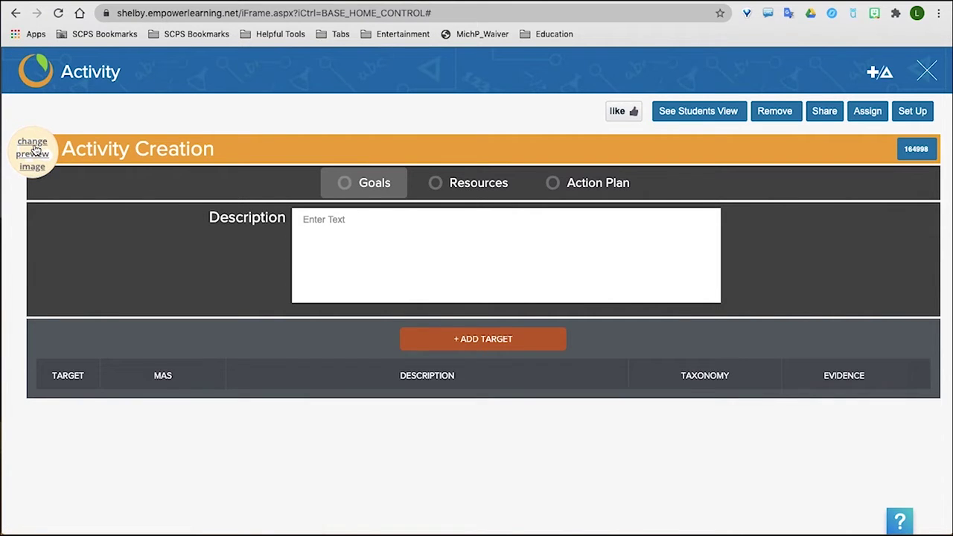
left_click(34, 151)
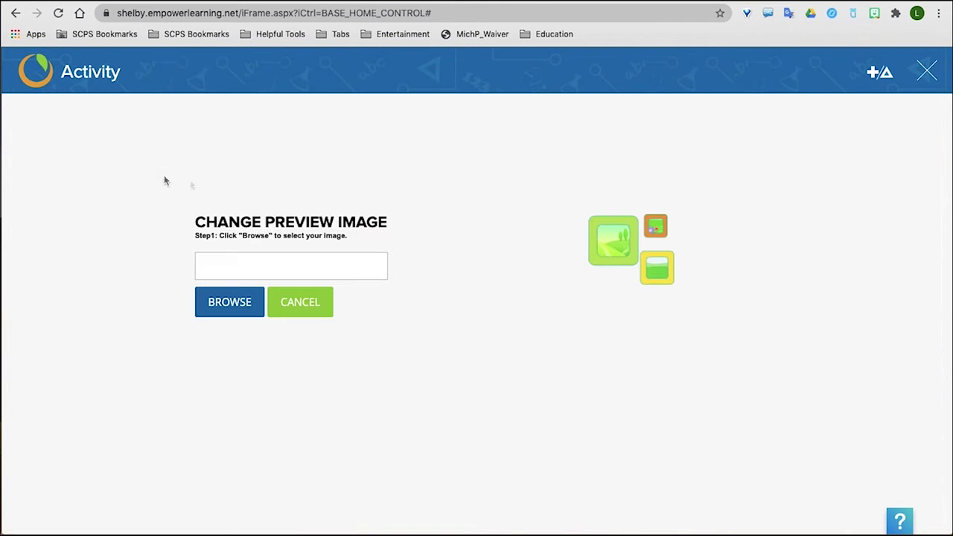
left_click(229, 301)
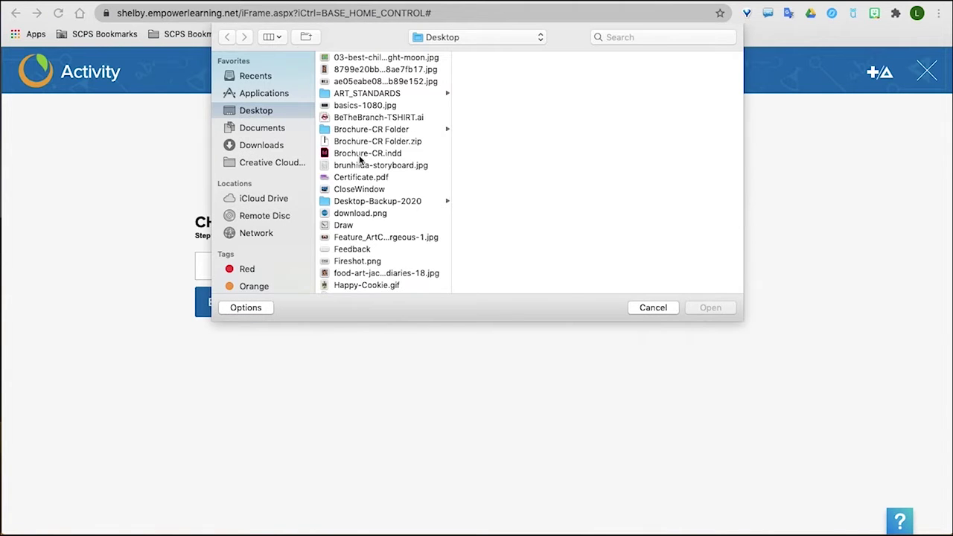
scroll(347, 234, "down", 3)
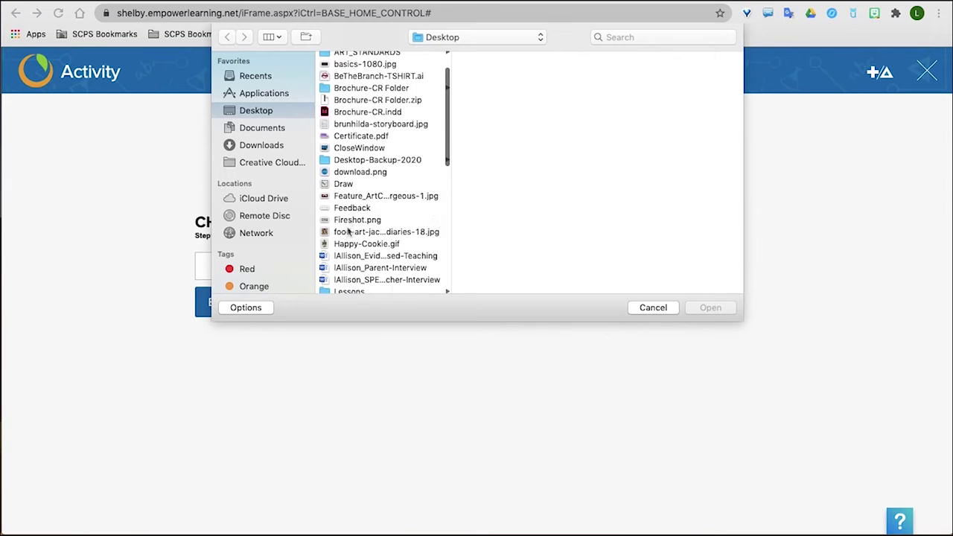
scroll(347, 224, "down", 5)
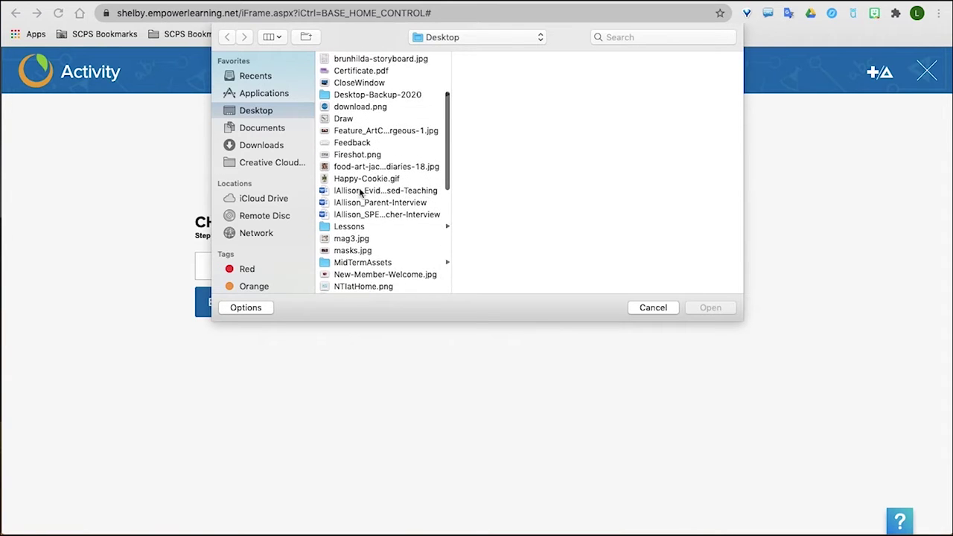
scroll(359, 168, "down", 5)
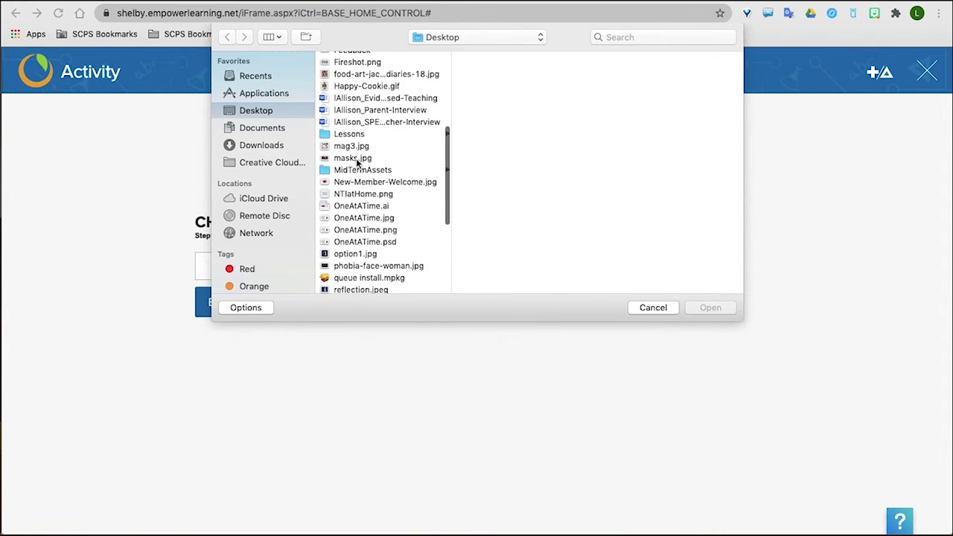
scroll(349, 244, "down", 8)
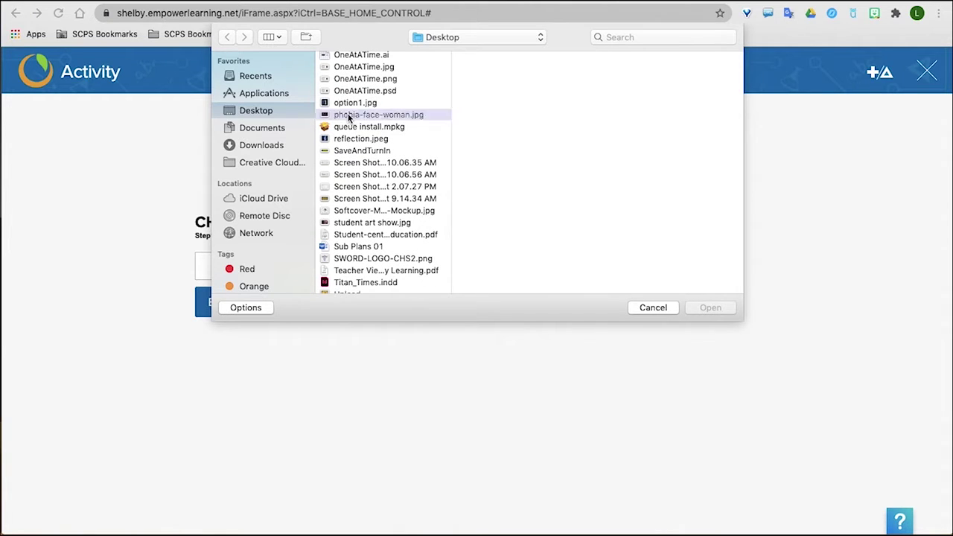
left_click(349, 117)
left_click(707, 307)
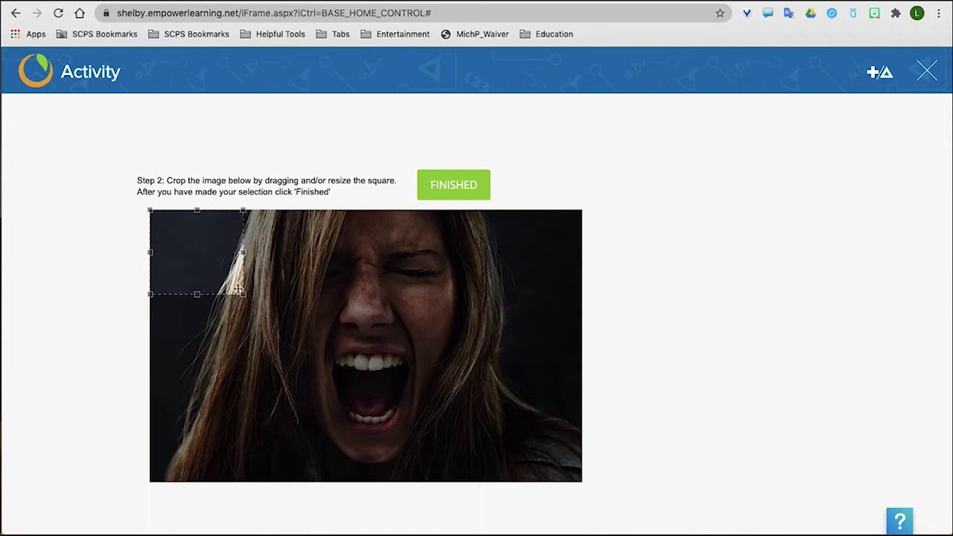
Crop the preview image to a square around the woman's face and finish the image change.
left_click_drag(243, 294, 471, 473)
left_click_drag(278, 334, 352, 329)
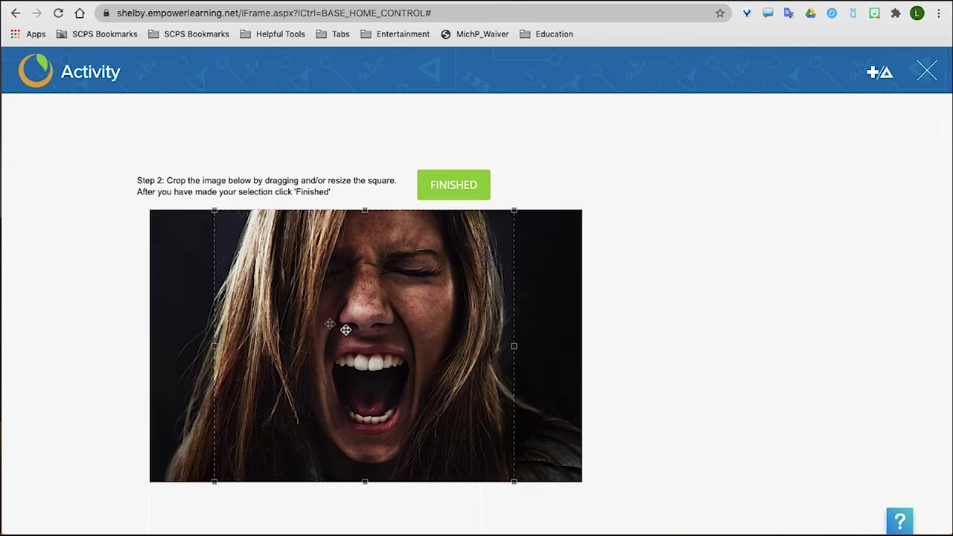
left_click_drag(215, 213, 366, 330)
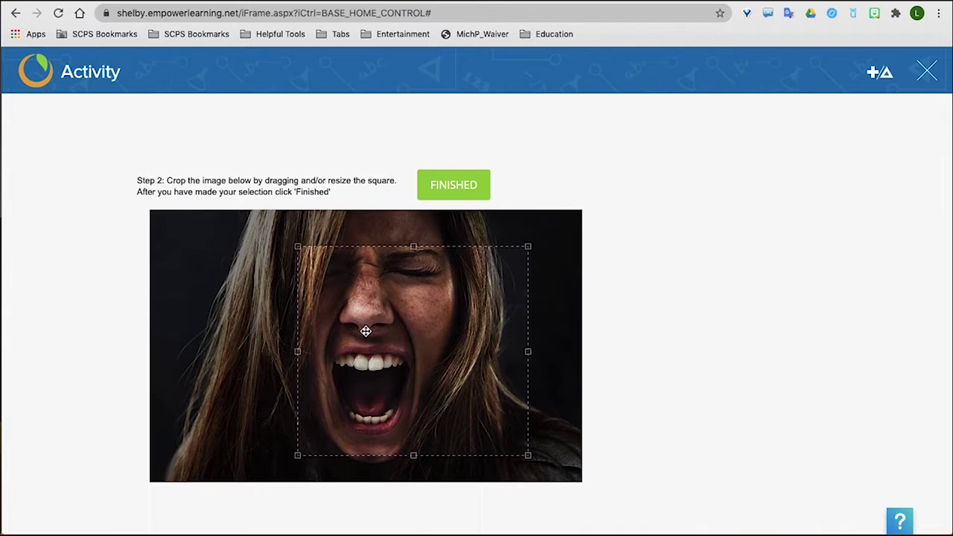
left_click(456, 183)
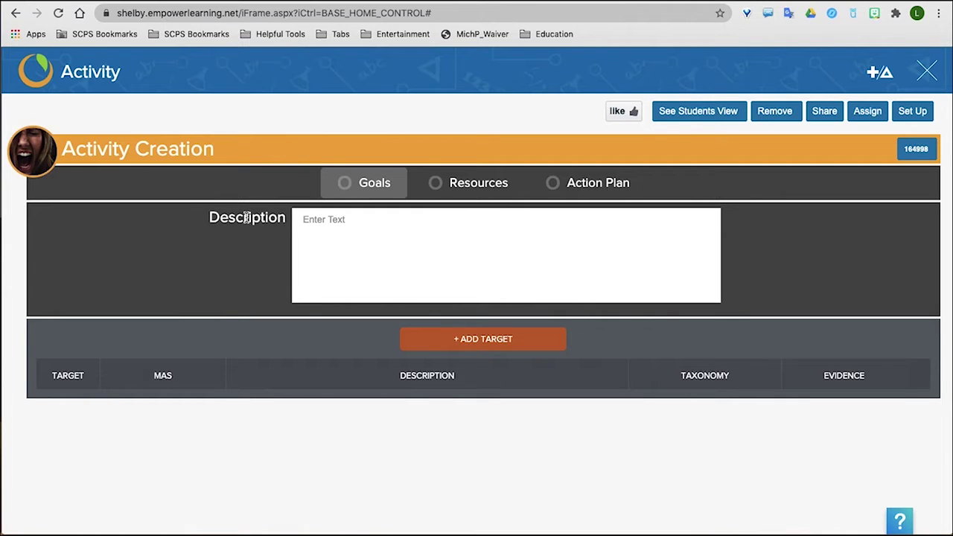
Enter the activity description "In this activity, we are learning to create an activity.".
left_click(332, 226)
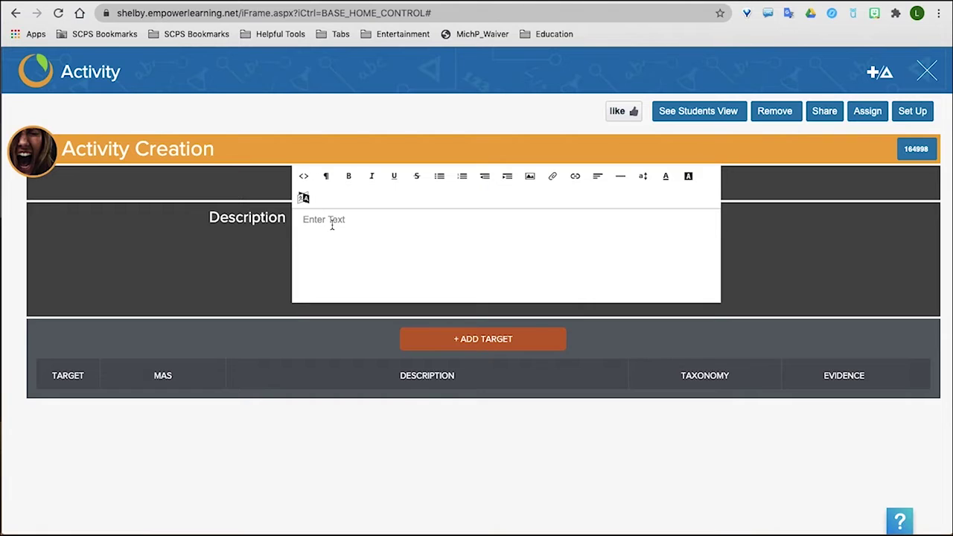
type("I")
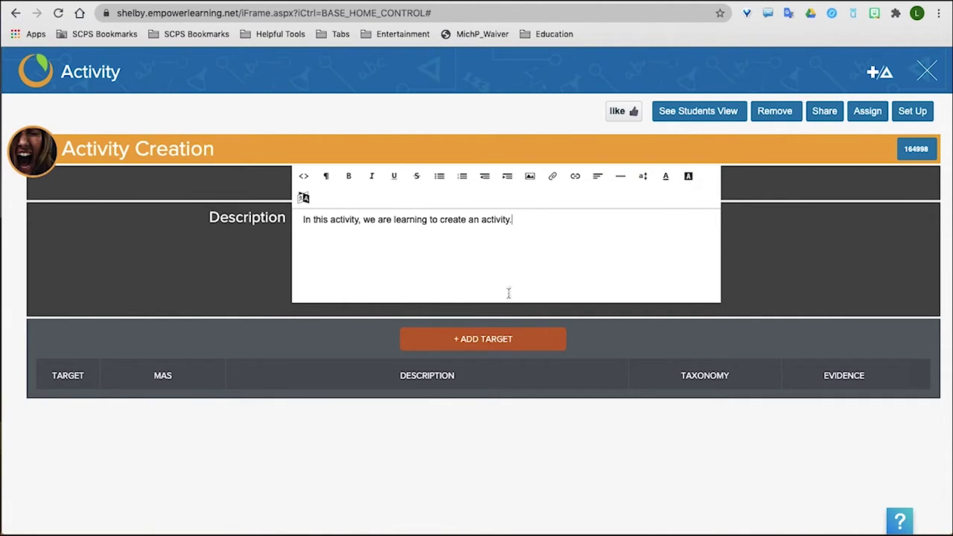
Add the visual arts target VA1-CR-1 from the Creating strand to the activity and save the selection.
left_click(493, 340)
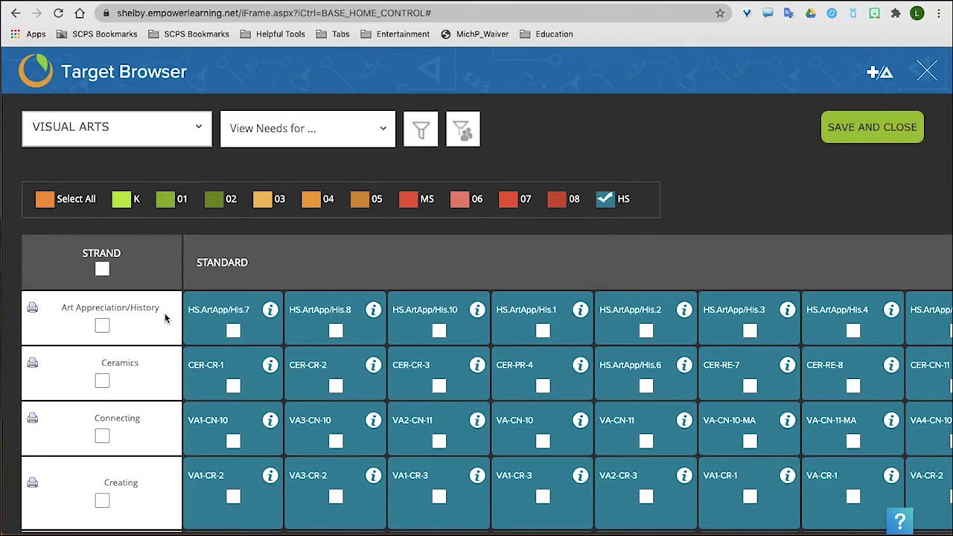
scroll(165, 318, "down", 6)
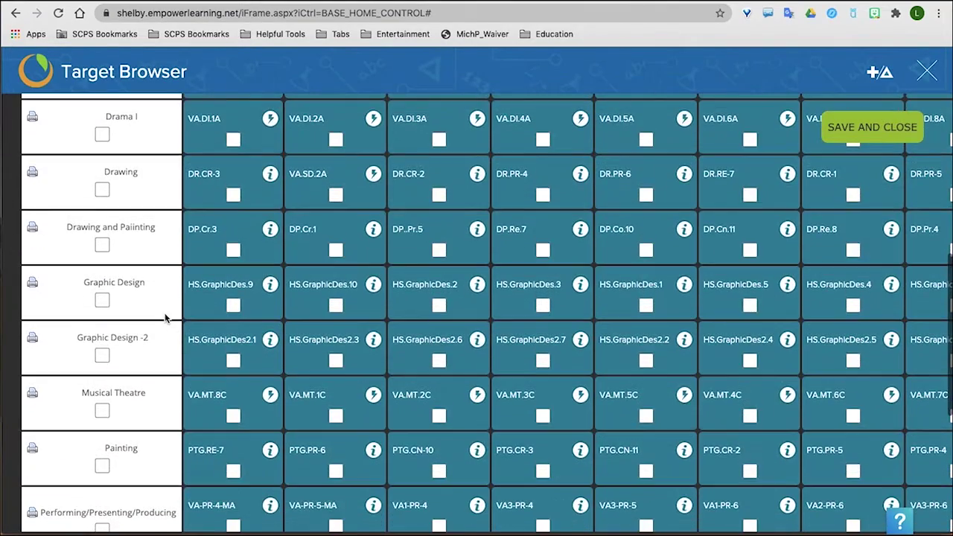
scroll(165, 317, "up", 2)
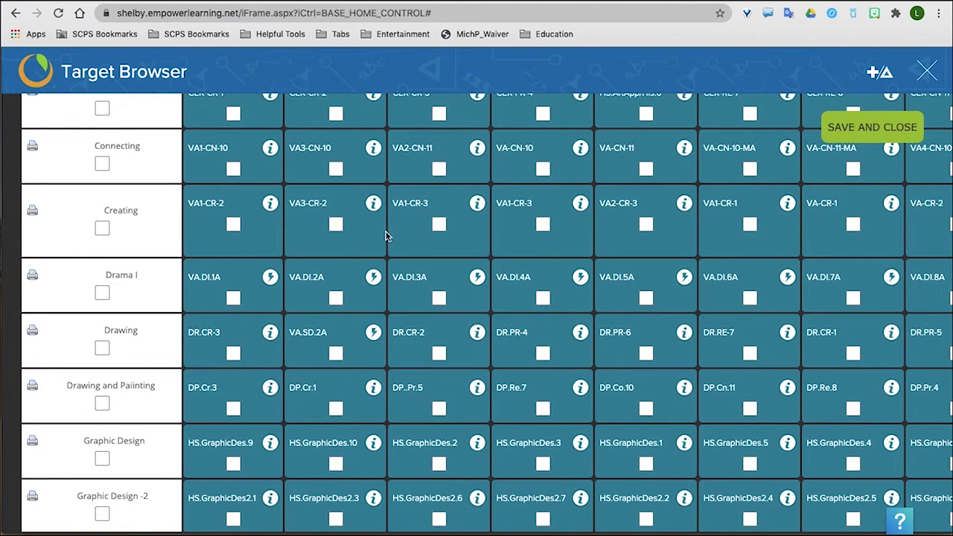
left_click(750, 225)
mouse_move(788, 205)
left_click(881, 126)
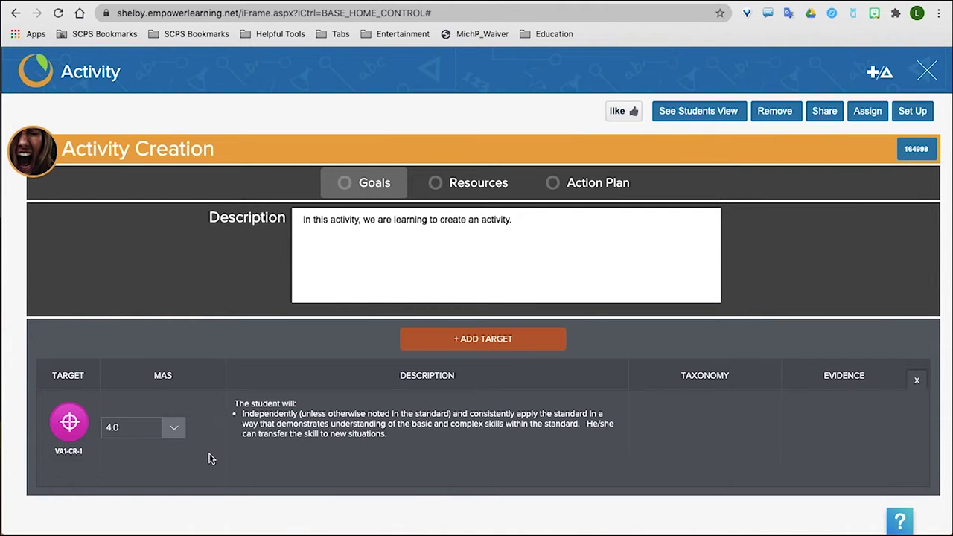
Set the MAS level of target VA1-CR-1 to 2.0.
left_click(173, 433)
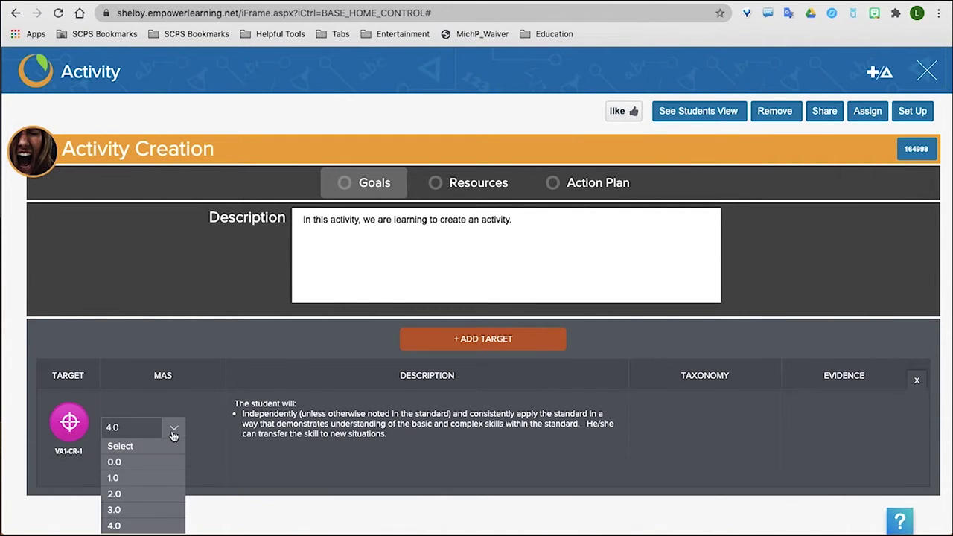
scroll(172, 435, "down", 2)
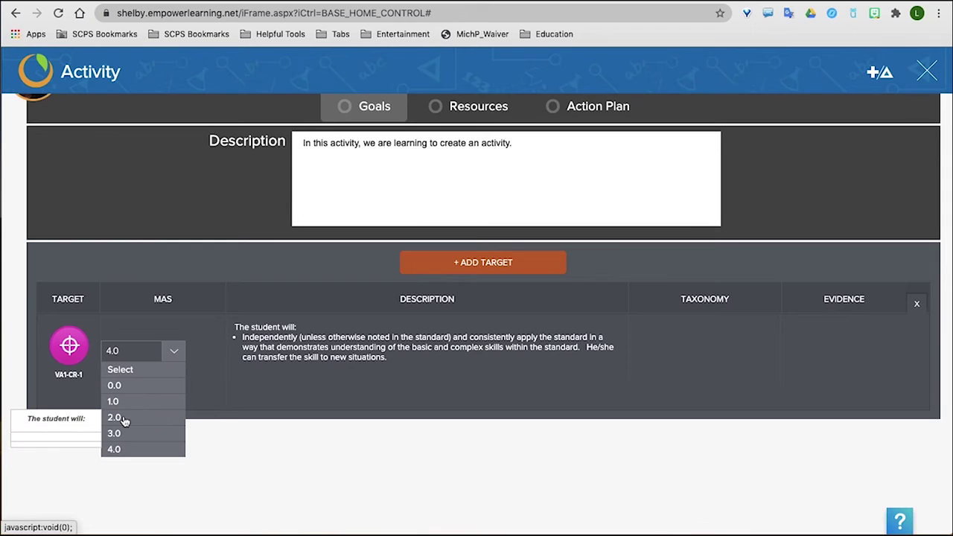
left_click(123, 421)
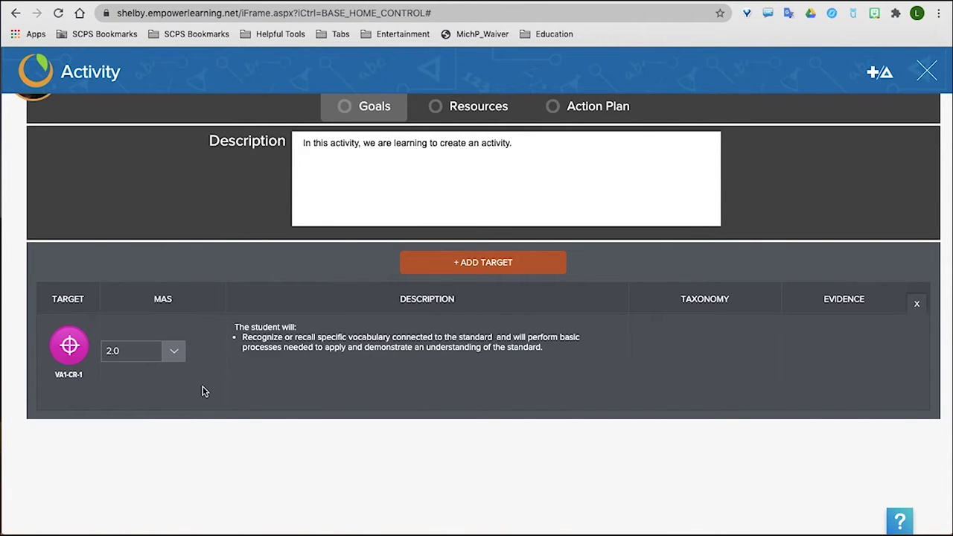
Open the Resources section of the activity.
scroll(253, 413, "up", 1)
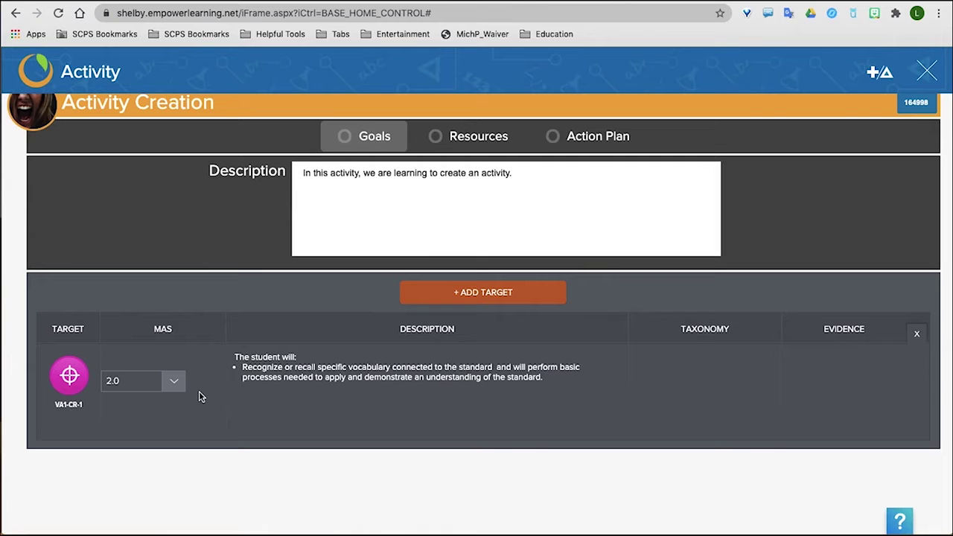
scroll(199, 397, "up", 1)
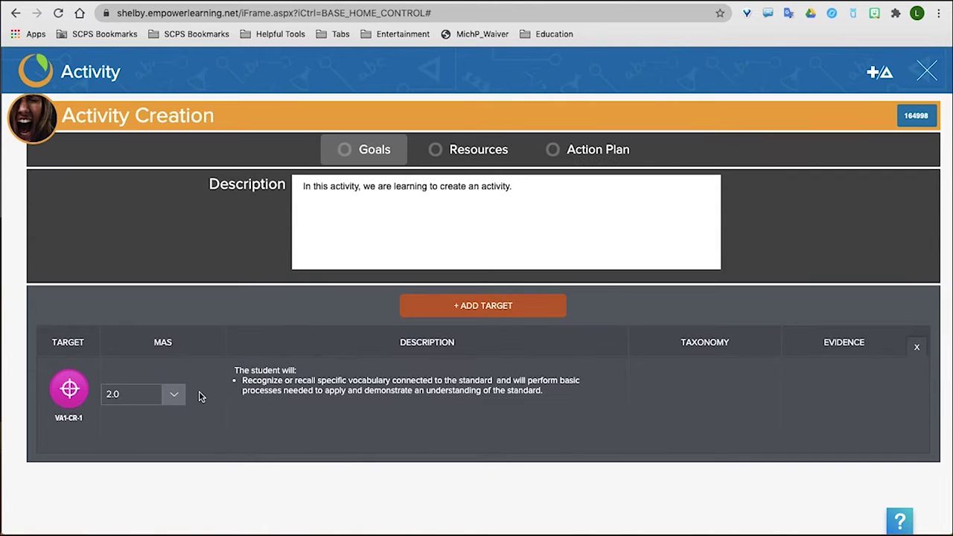
left_click(474, 151)
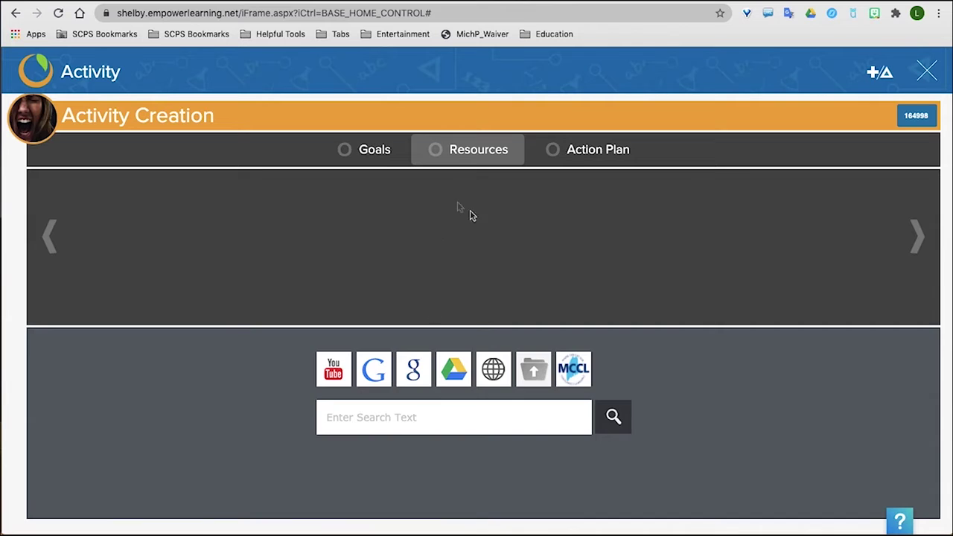
Search Google Drive for "art rubric" and add the original Art/Design Grading Rubric document to the activity's resources.
scroll(468, 276, "down", 3)
scroll(469, 277, "up", 2)
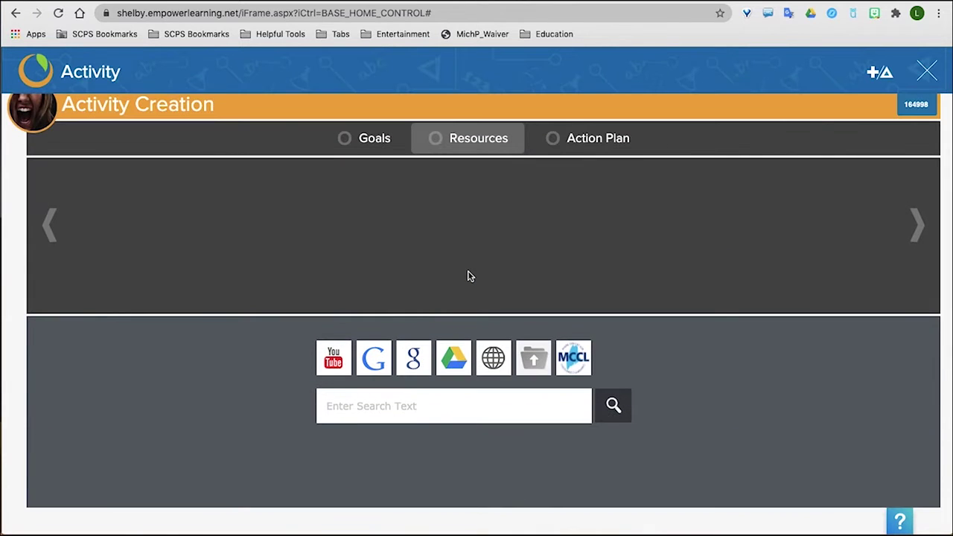
left_click(451, 360)
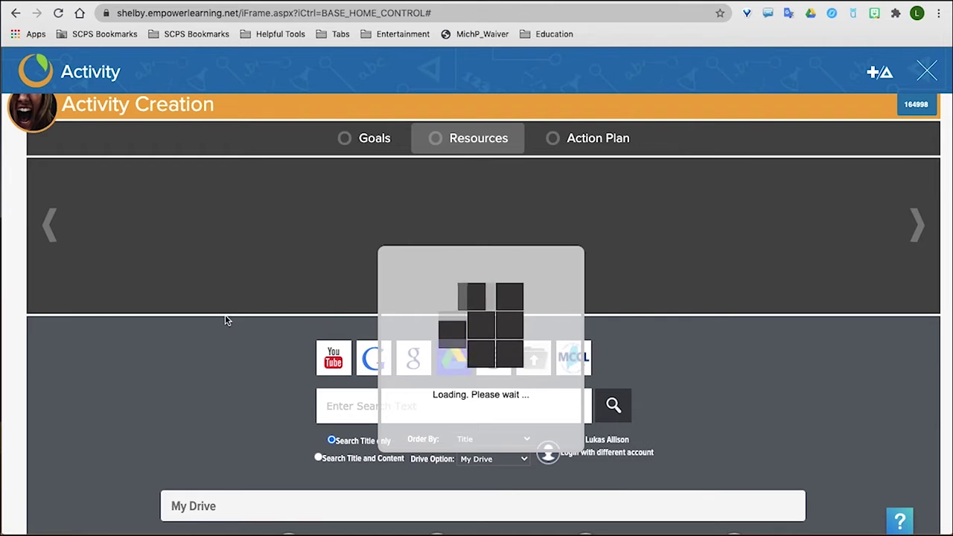
scroll(227, 320, "down", 1)
scroll(226, 320, "up", 1)
left_click(394, 272)
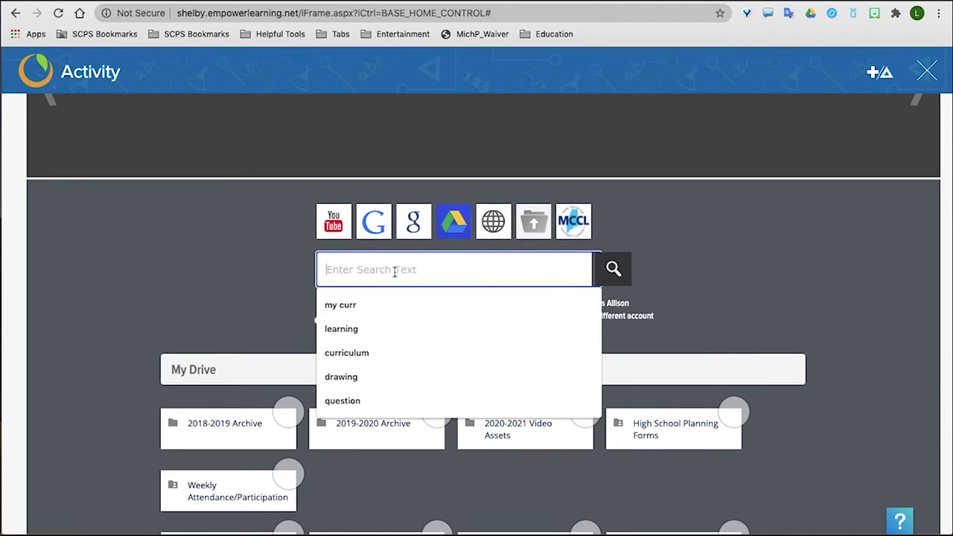
type("ar")
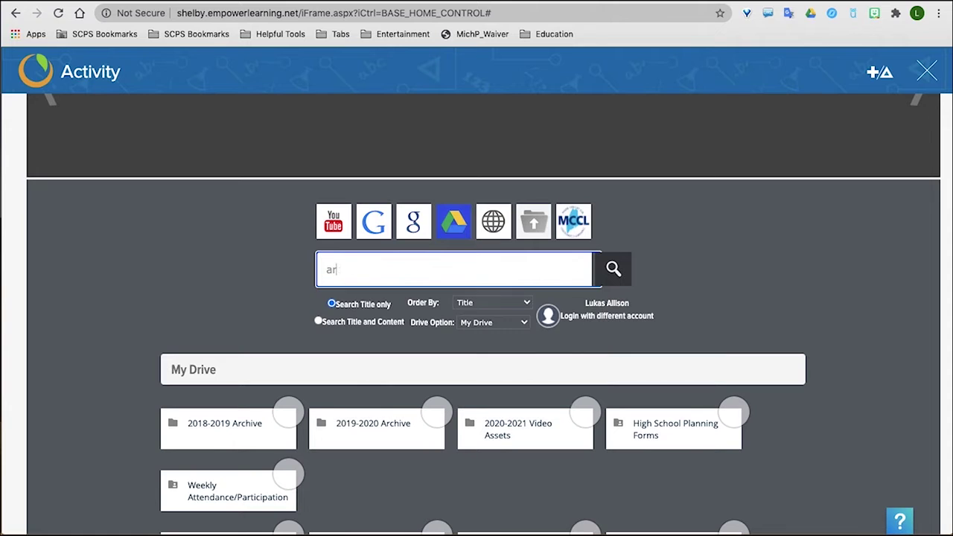
type("t rubric")
left_click(615, 269)
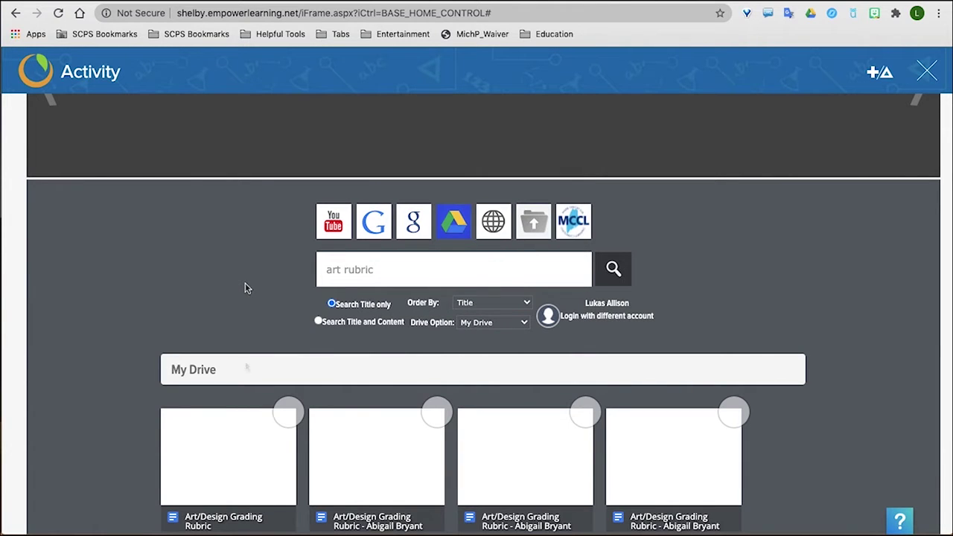
left_click(291, 413)
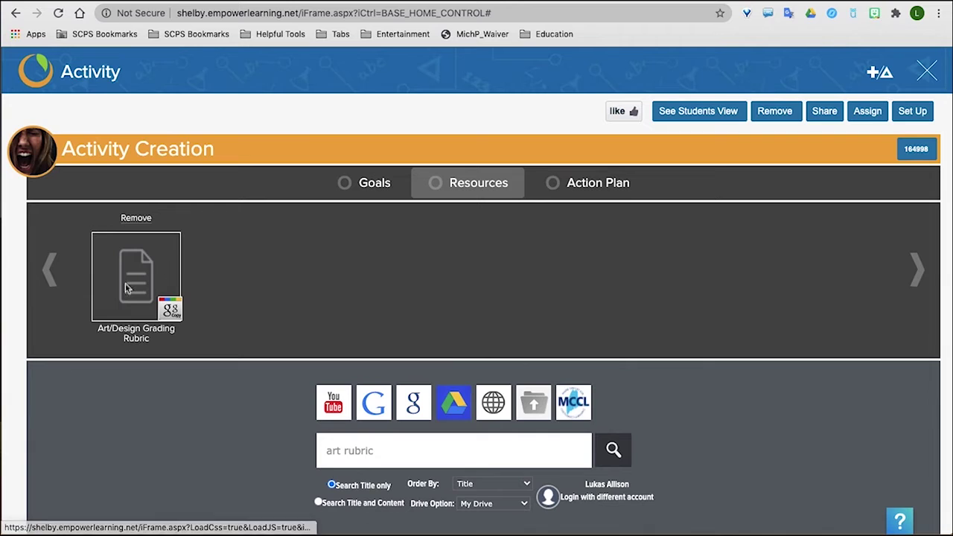
Set the Art/Design Grading Rubric's sharing option to "3. Make a copy for each student".
left_click(174, 311)
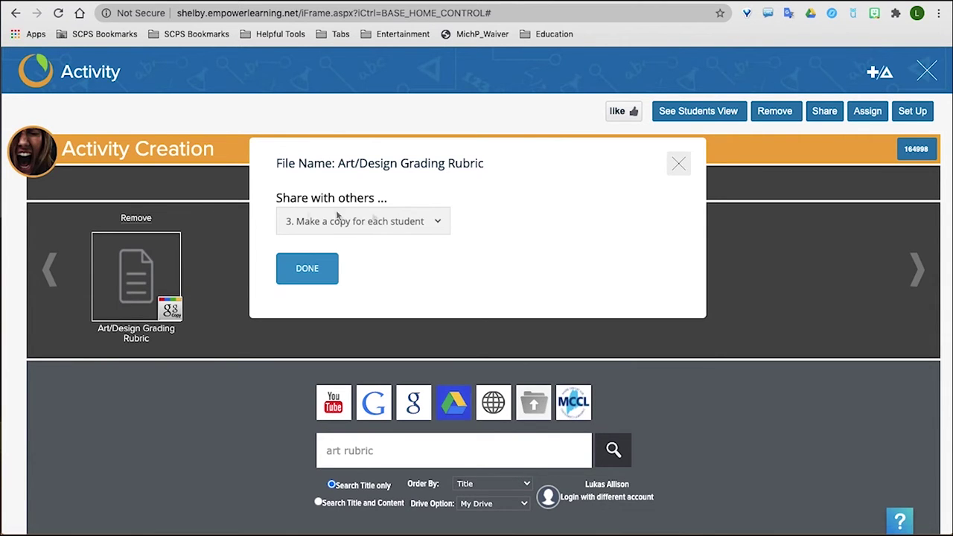
left_click(436, 227)
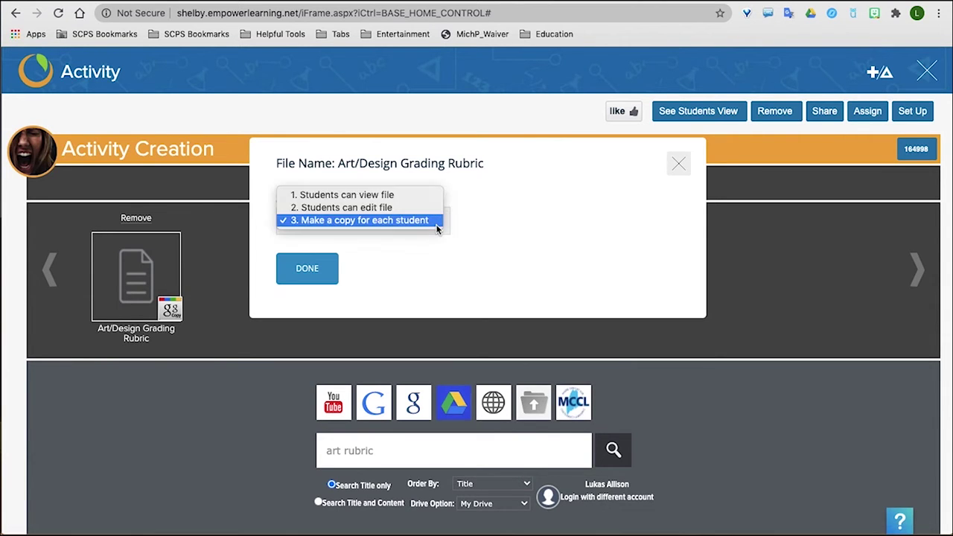
left_click(393, 220)
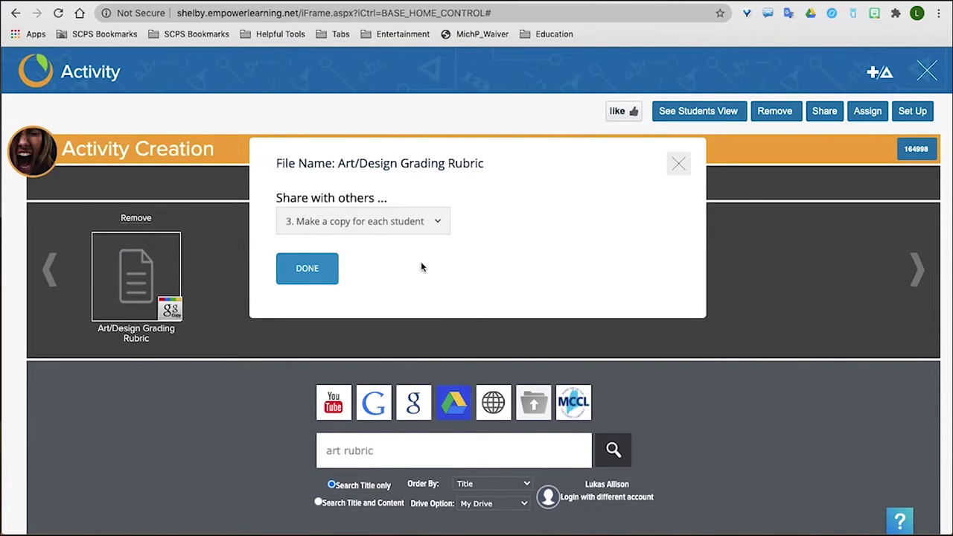
left_click(322, 273)
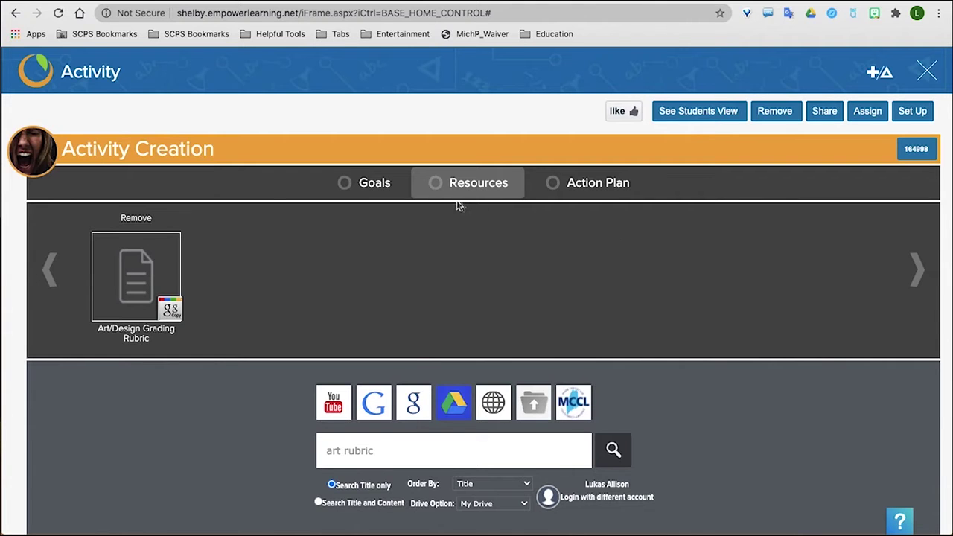
Add the step "Step One: Figure out what your activity needs to be" to the activity's Action Plan.
scroll(546, 255, "down", 5)
left_click(612, 190)
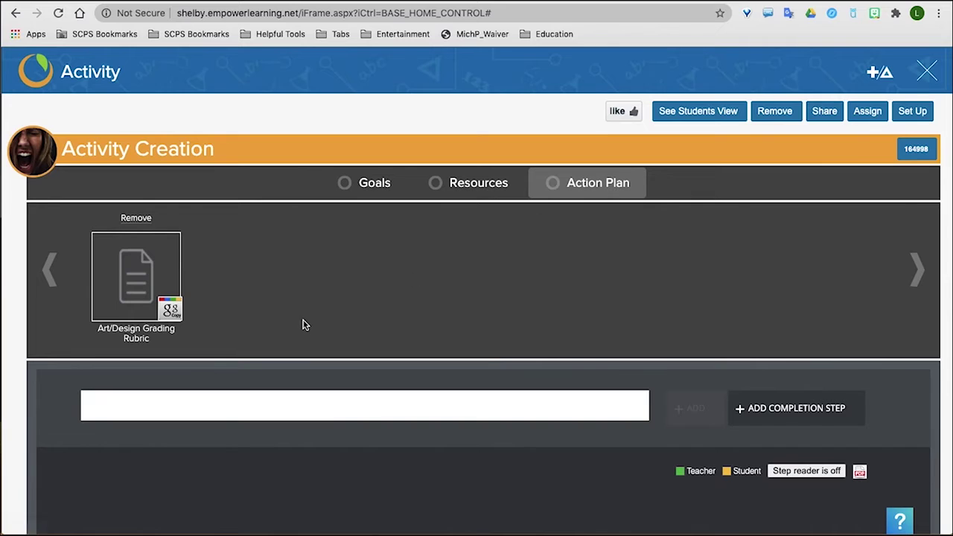
scroll(302, 323, "down", 2)
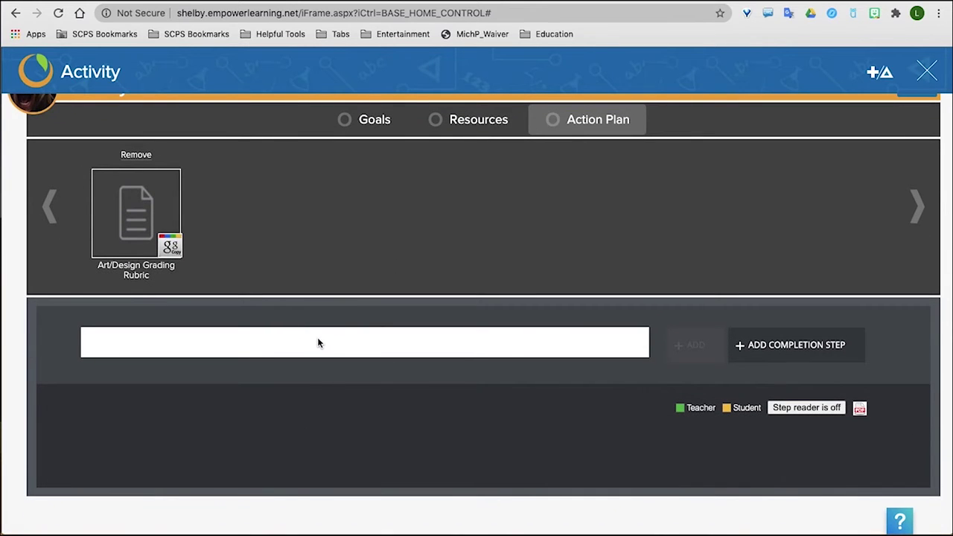
left_click(192, 344)
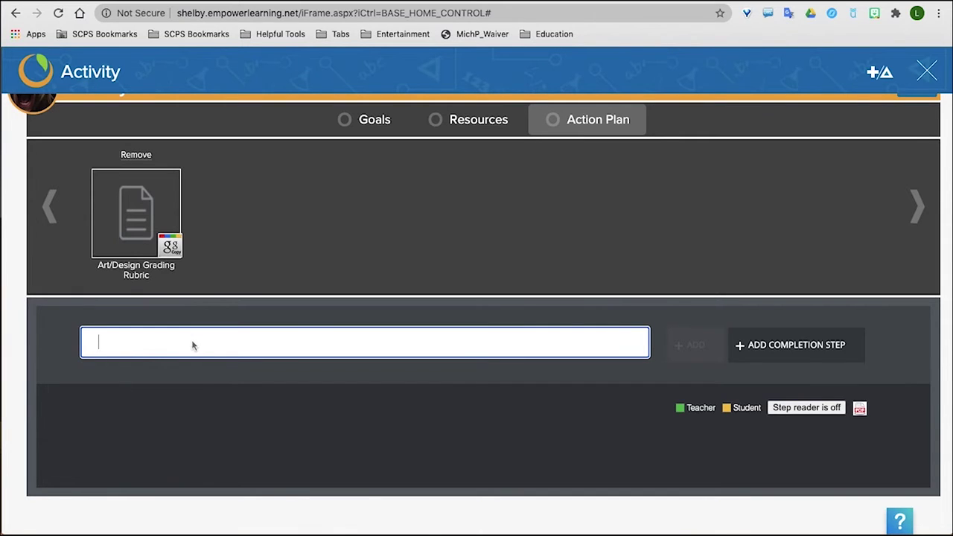
type("Step One")
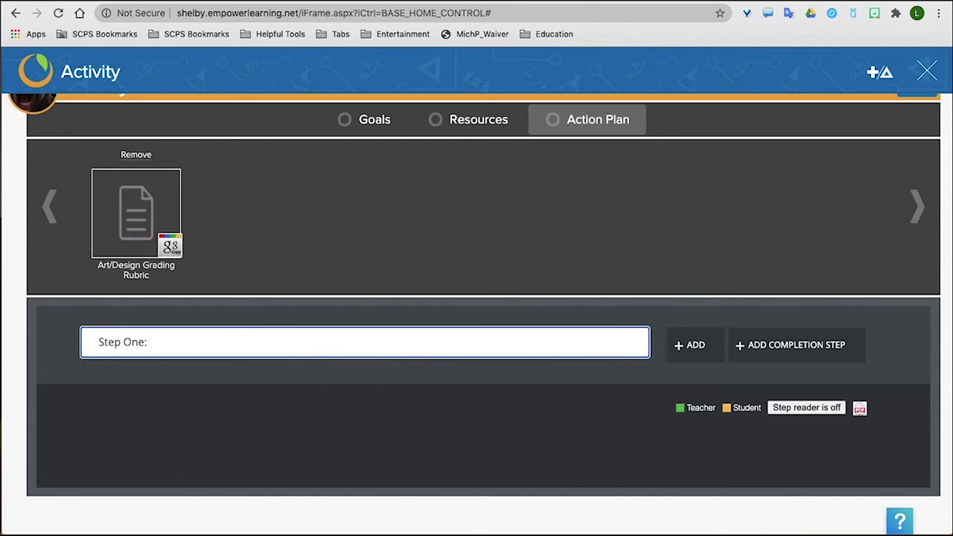
type(": Figure out what your activity needs to be")
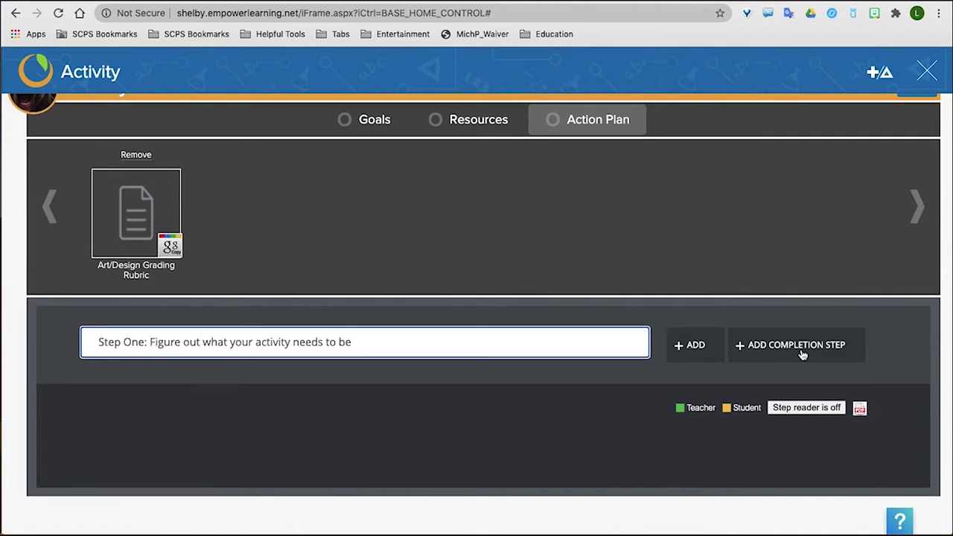
left_click(688, 346)
scroll(466, 352, "down", 2)
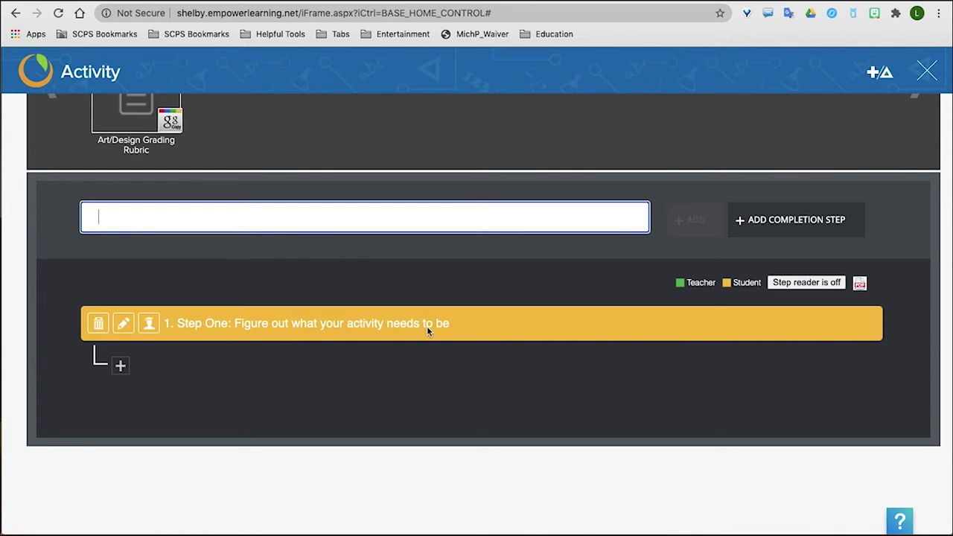
Add a completion step and a student step reading "Familiarize yourself with the rubric" to the Action Plan.
scroll(364, 276, "up", 1)
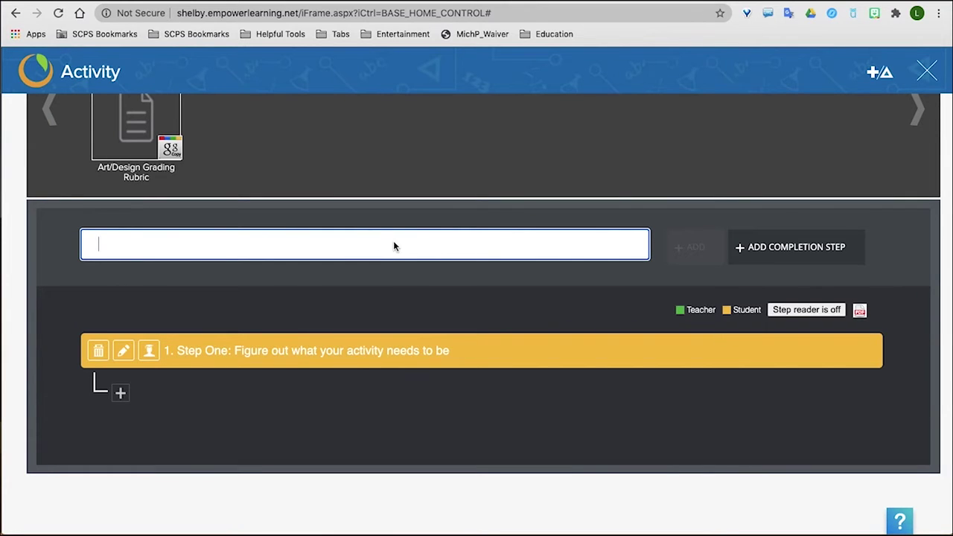
type("Familia")
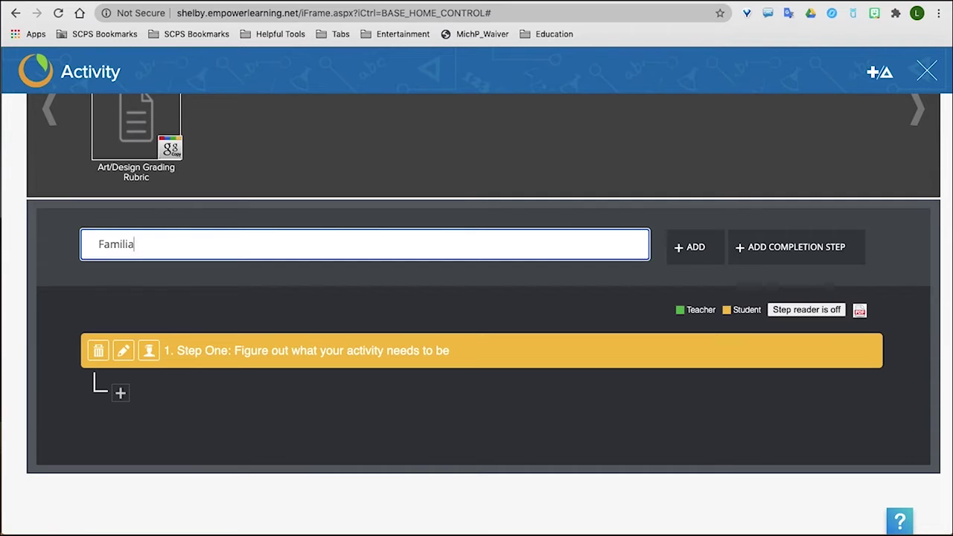
type("rize yourself with the rubric")
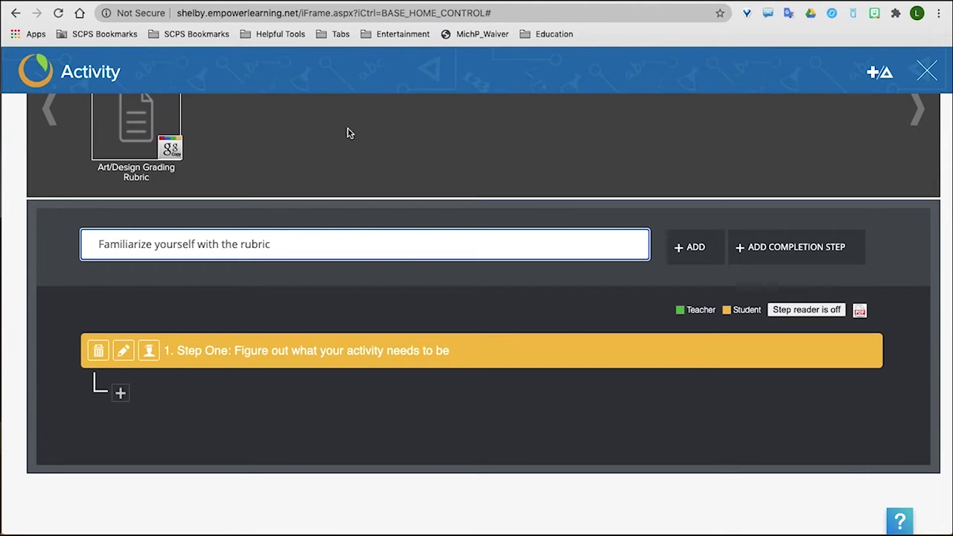
left_click(755, 247)
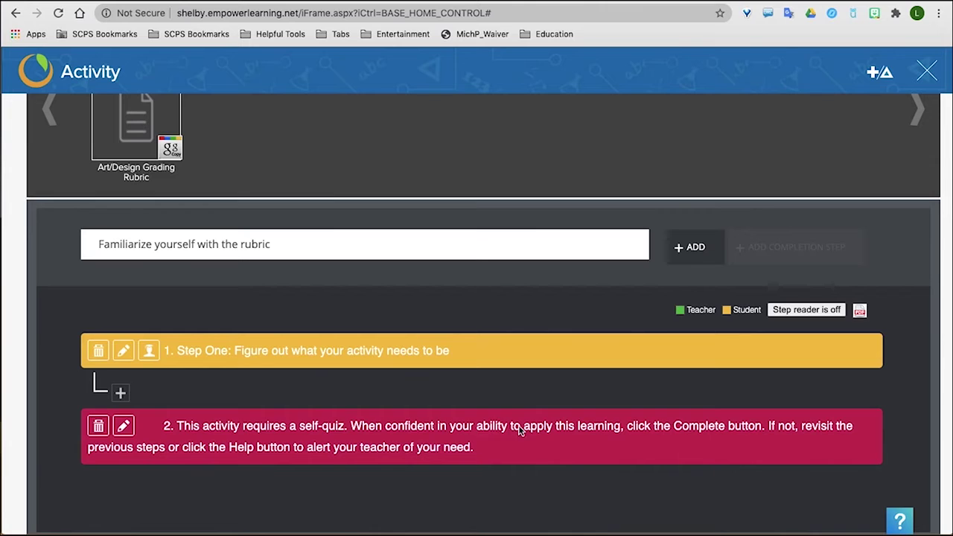
scroll(699, 432, "down", 1)
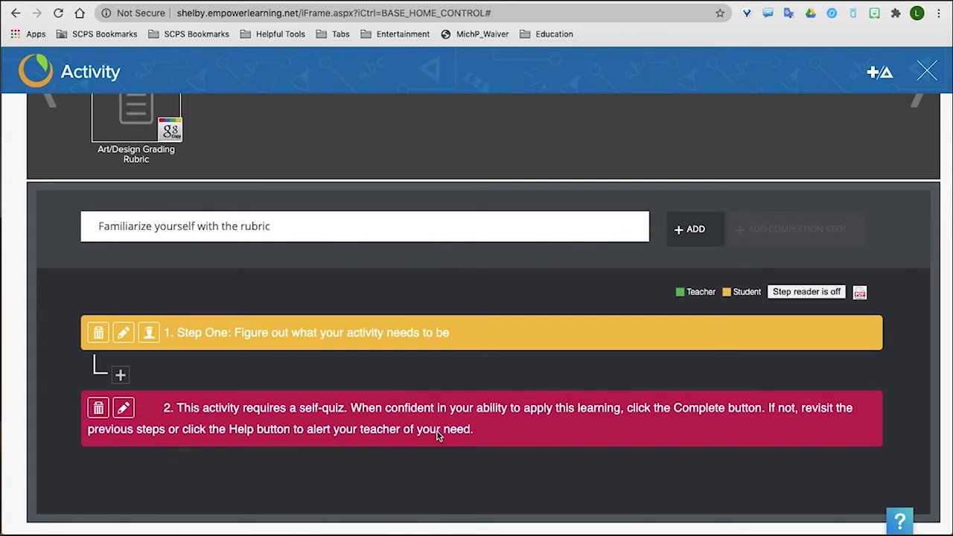
scroll(439, 433, "down", 1)
left_click(687, 210)
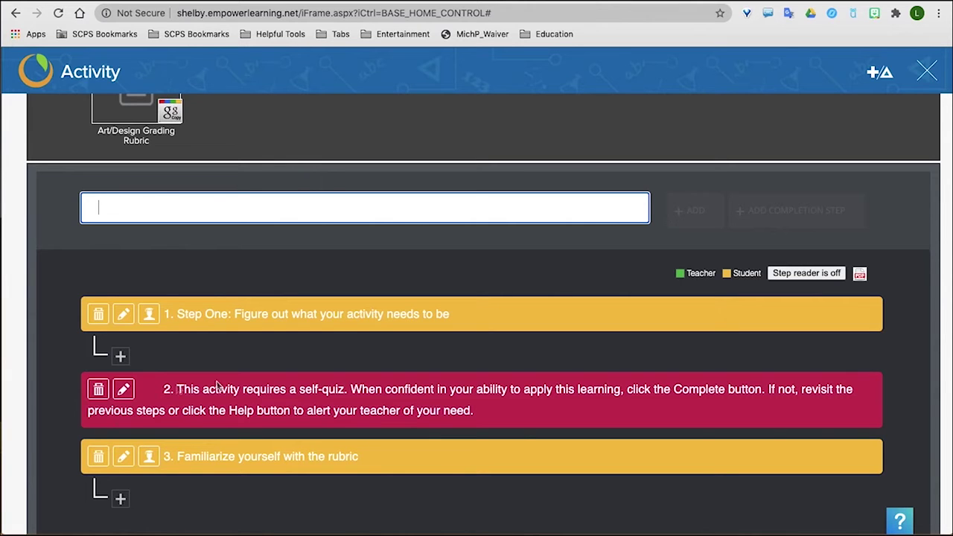
Attach the Art/Design Grading Rubric resource to the "Familiarize yourself with the rubric" step.
mouse_move(287, 387)
left_mouse_down()
mouse_move(291, 399)
mouse_move(288, 388)
left_mouse_up()
scroll(287, 389, "up", 1)
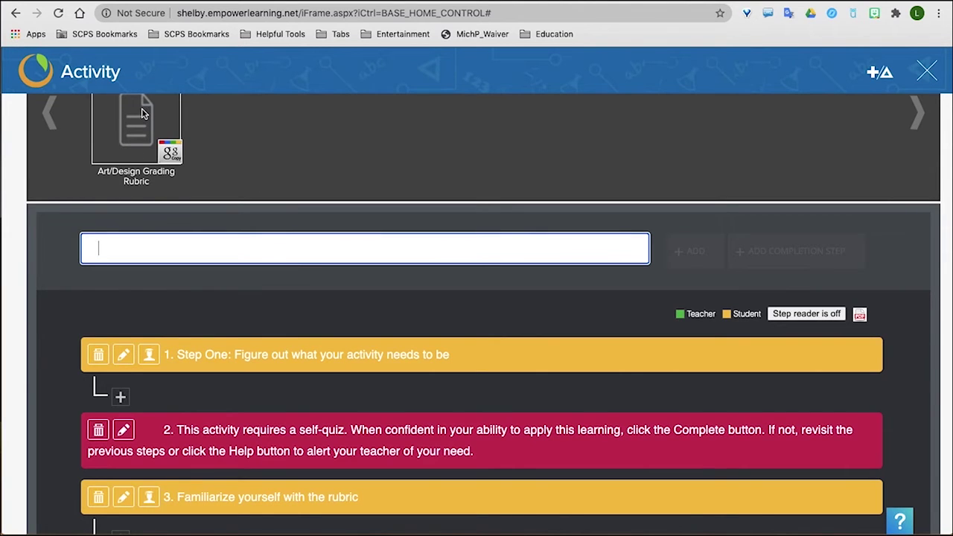
left_click_drag(144, 113, 272, 483)
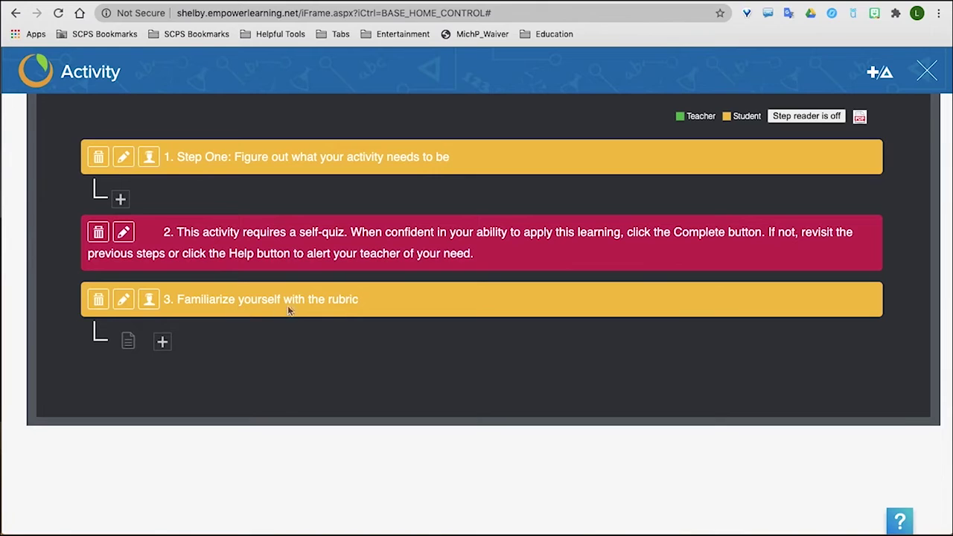
mouse_move(125, 343)
Move the self-quiz completion step below the "Familiarize yourself with the rubric" step.
scroll(457, 243, "up", 3)
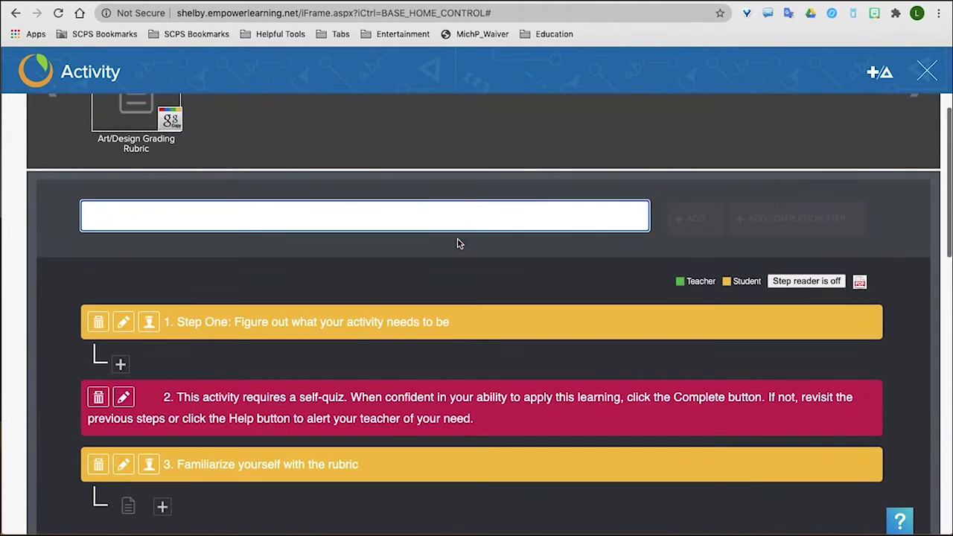
scroll(439, 289, "down", 2)
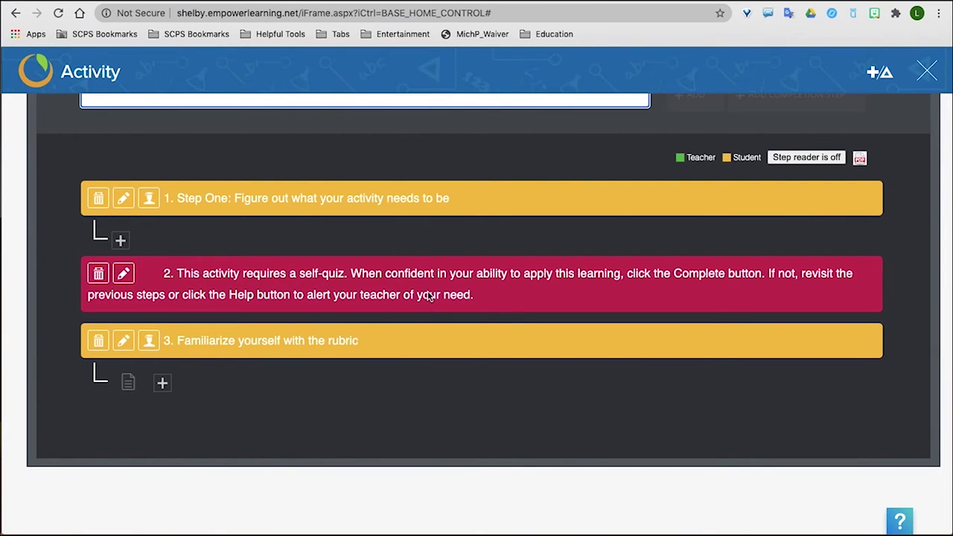
left_click_drag(432, 285, 436, 356)
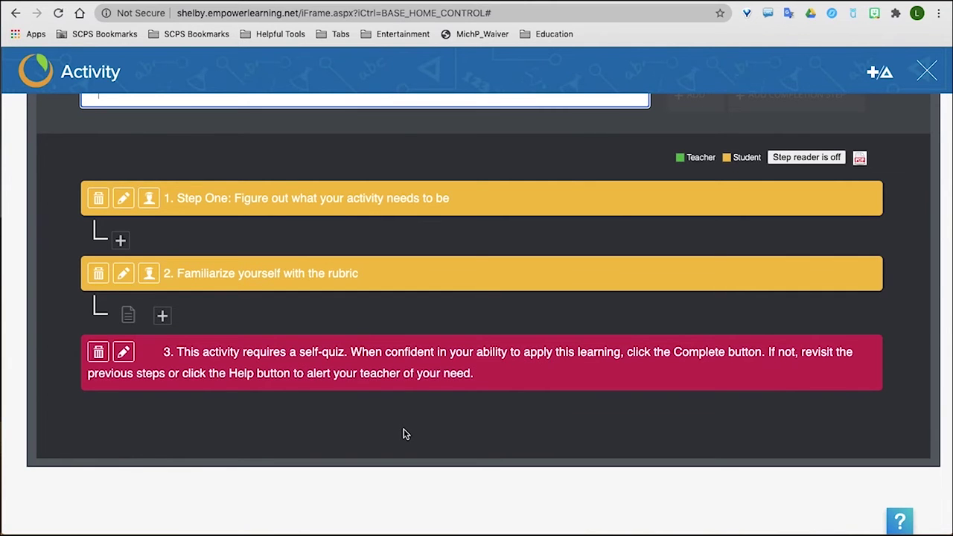
scroll(404, 434, "up", 5)
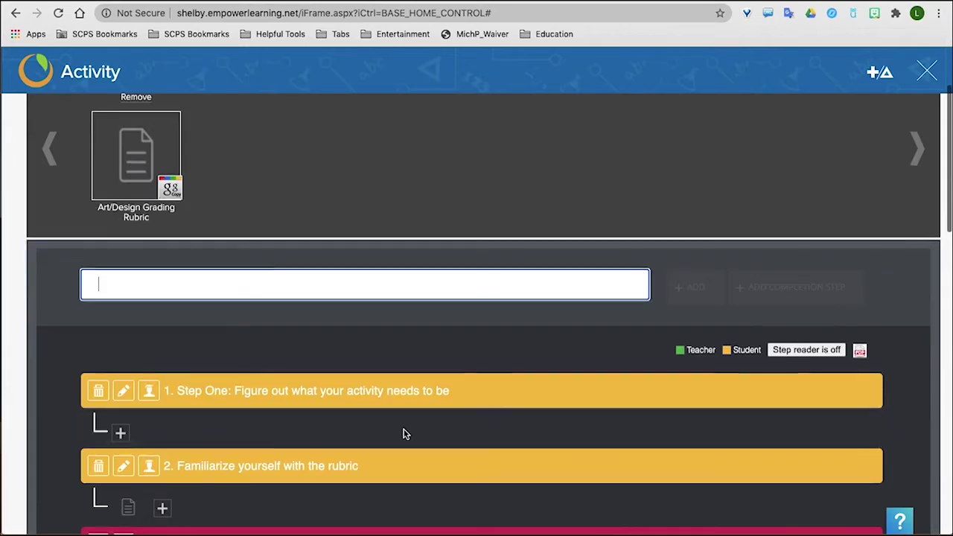
scroll(404, 434, "up", 3)
scroll(403, 434, "down", 5)
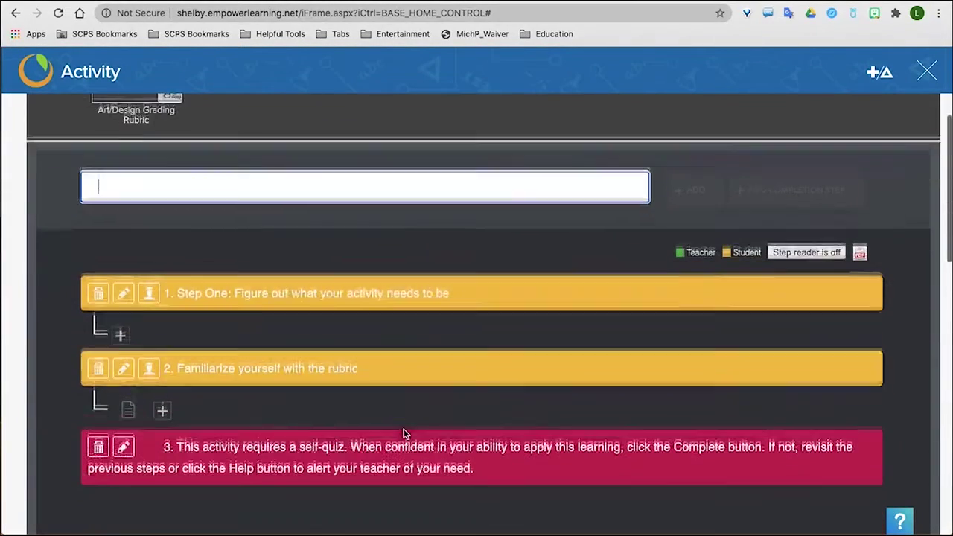
scroll(403, 434, "up", 3)
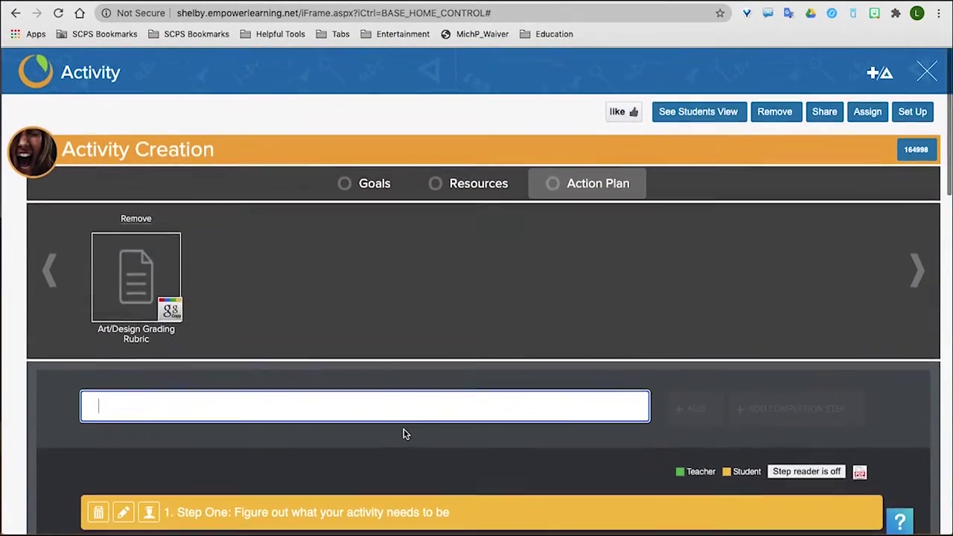
scroll(403, 434, "down", 3)
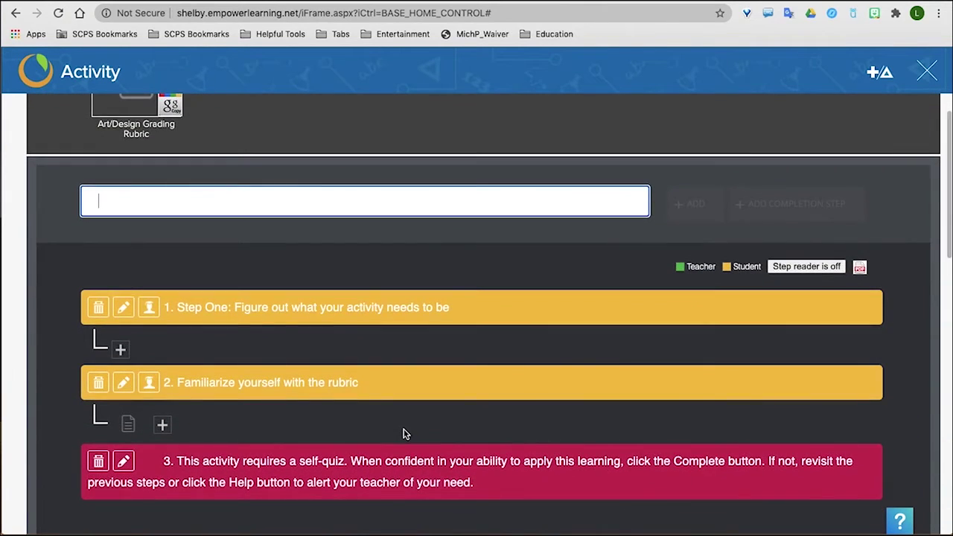
scroll(404, 434, "up", 3)
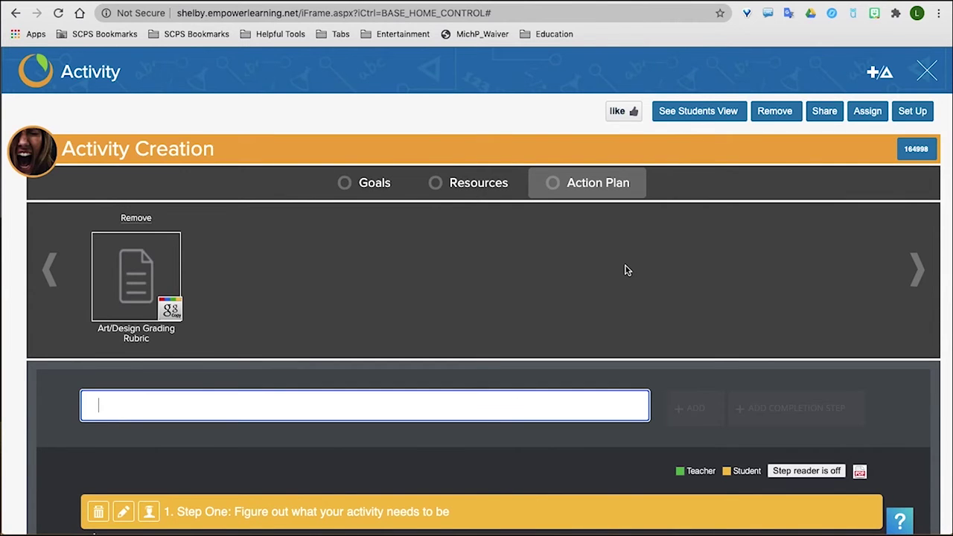
scroll(625, 270, "down", 1)
scroll(625, 268, "up", 1)
Close the activity editor, open scoring for Activity Creation, unassign all students, and assign both students again.
left_click(927, 72)
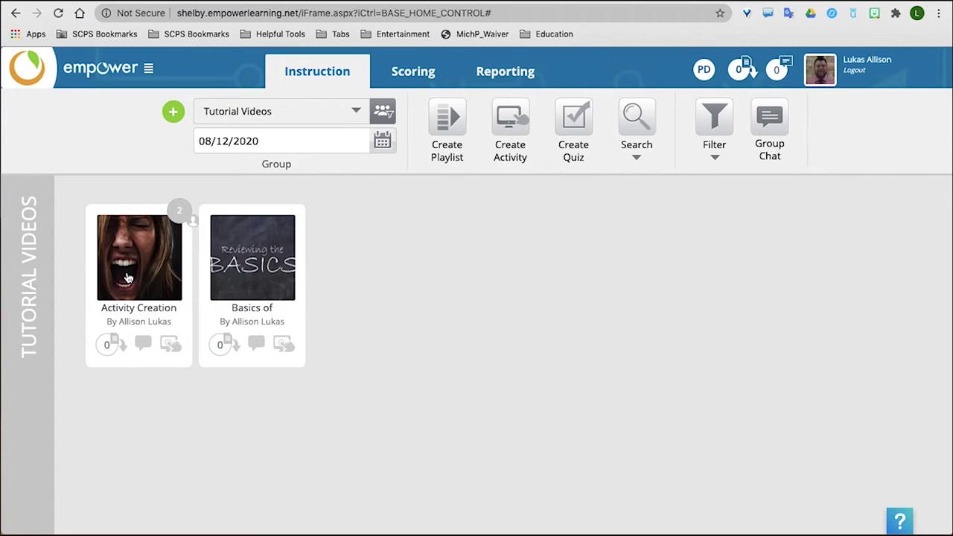
left_click(106, 345)
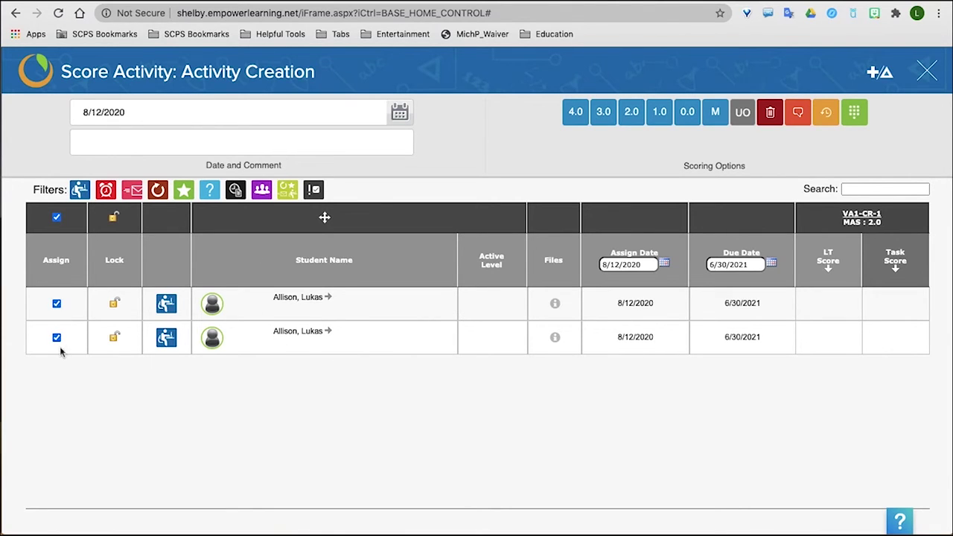
left_click(58, 217)
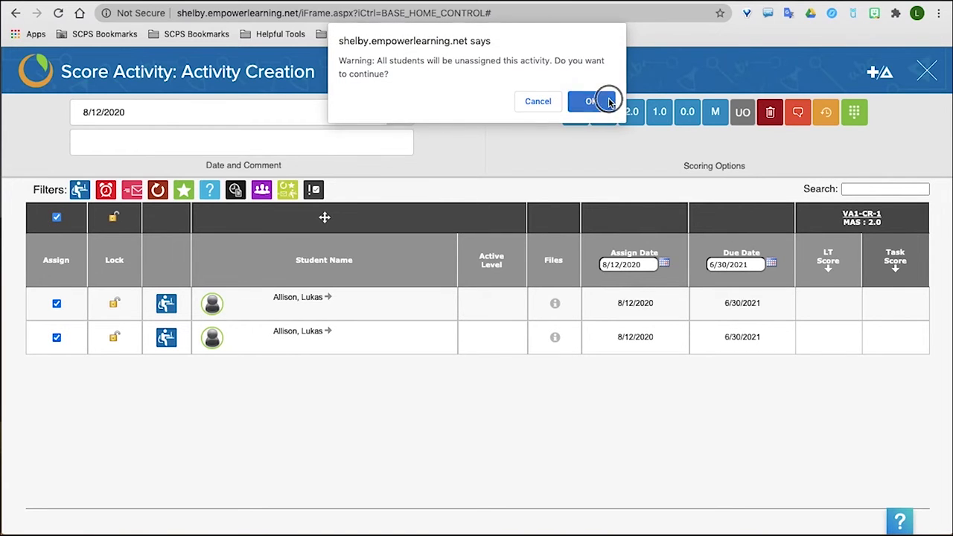
left_click(608, 99)
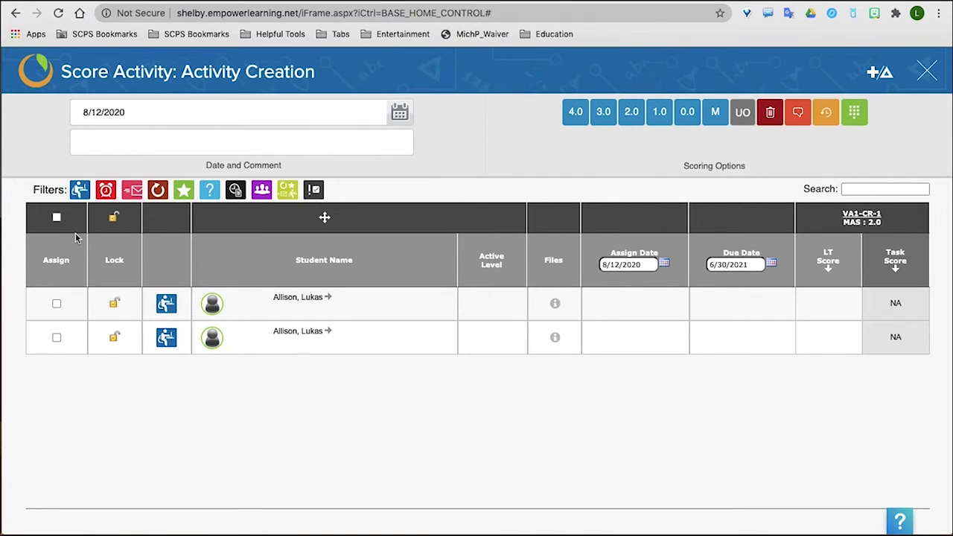
left_click(57, 303)
left_click(57, 338)
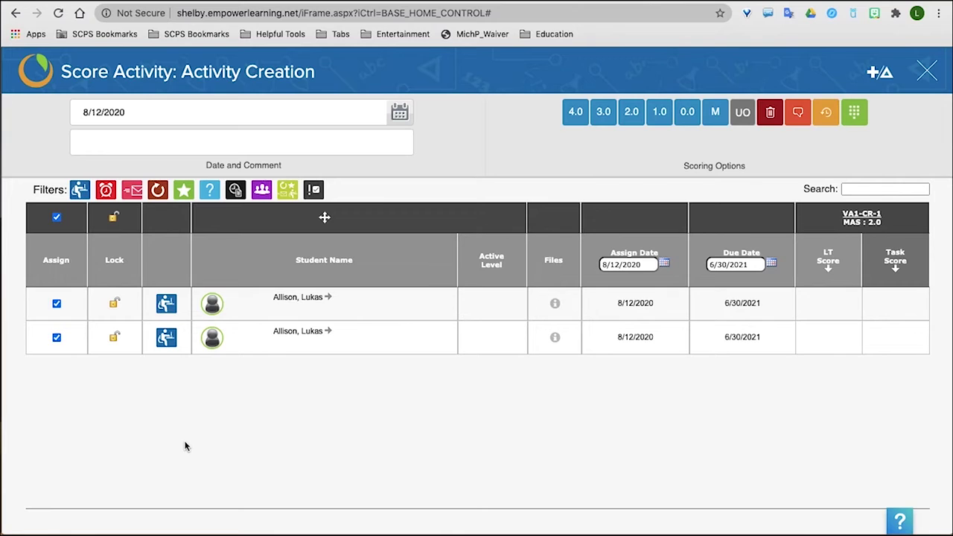
Unassign and reassign the second student in the activity's list, and close the scoring view.
left_click(58, 339)
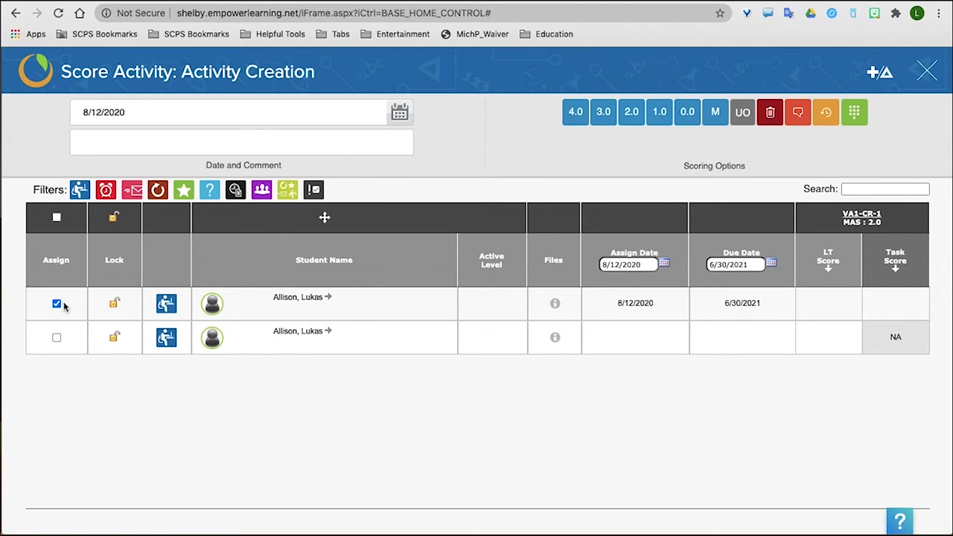
left_click(56, 339)
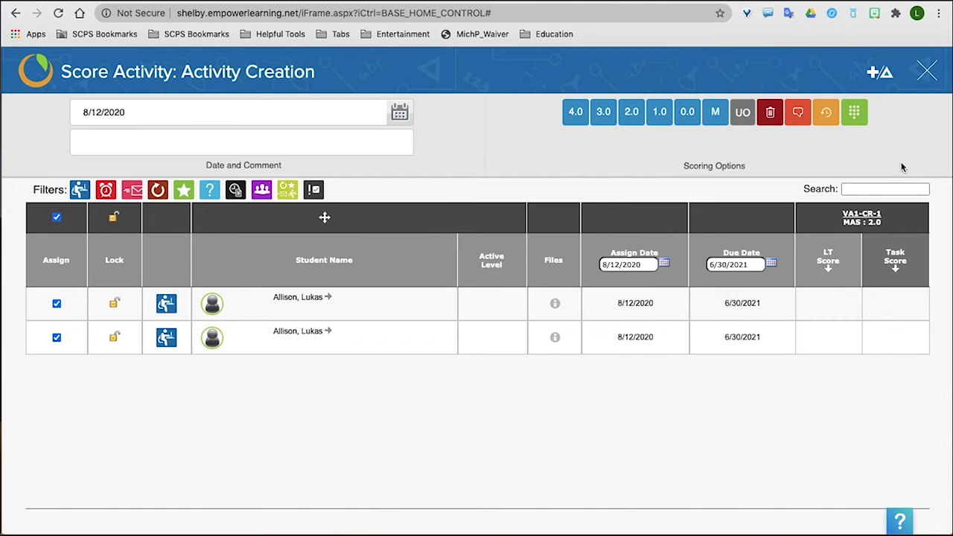
left_click(927, 76)
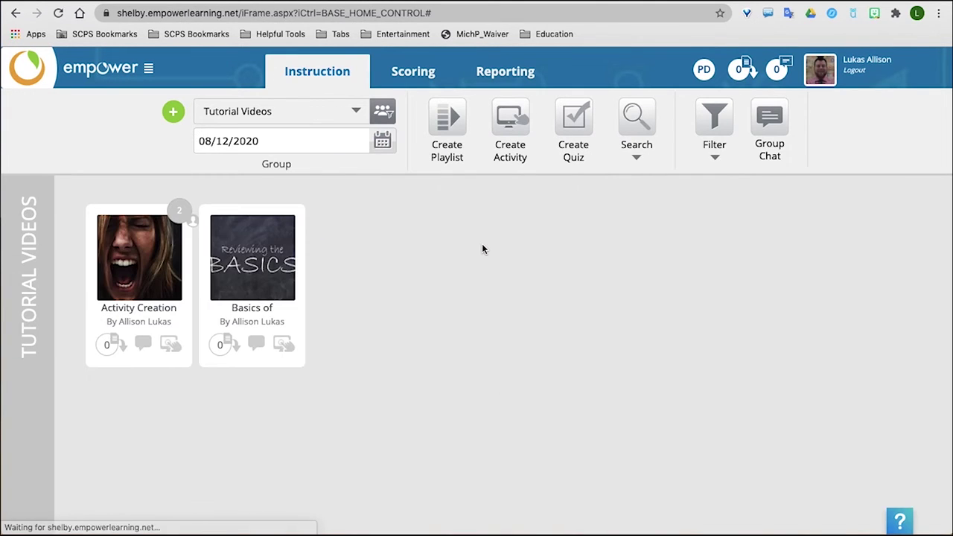
Switch from the teacher account to the first listed student account through the profile settings.
left_click(821, 73)
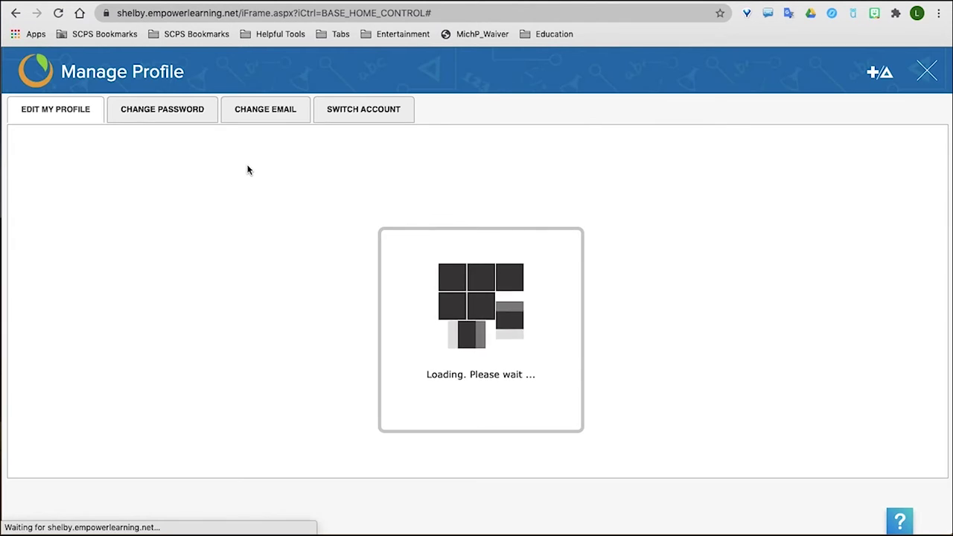
left_click(367, 113)
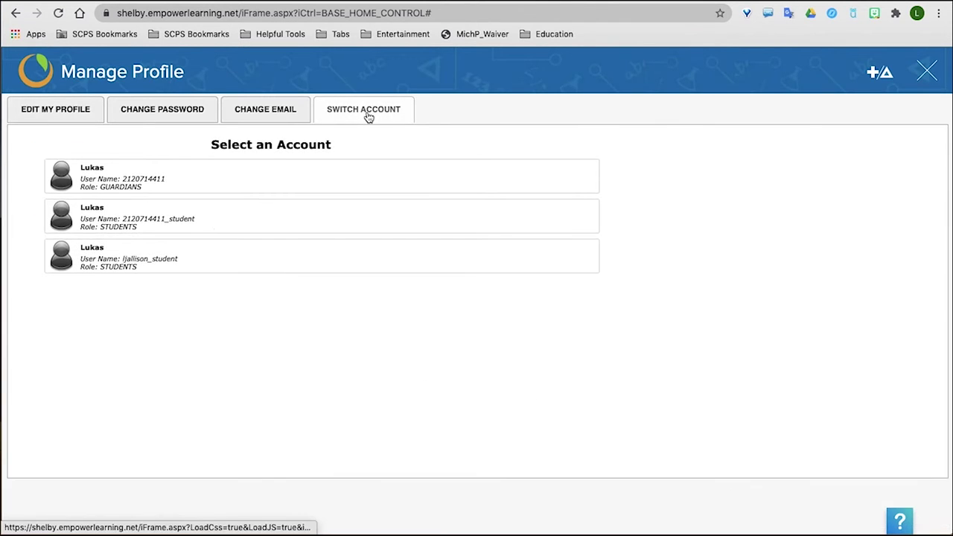
left_click(137, 228)
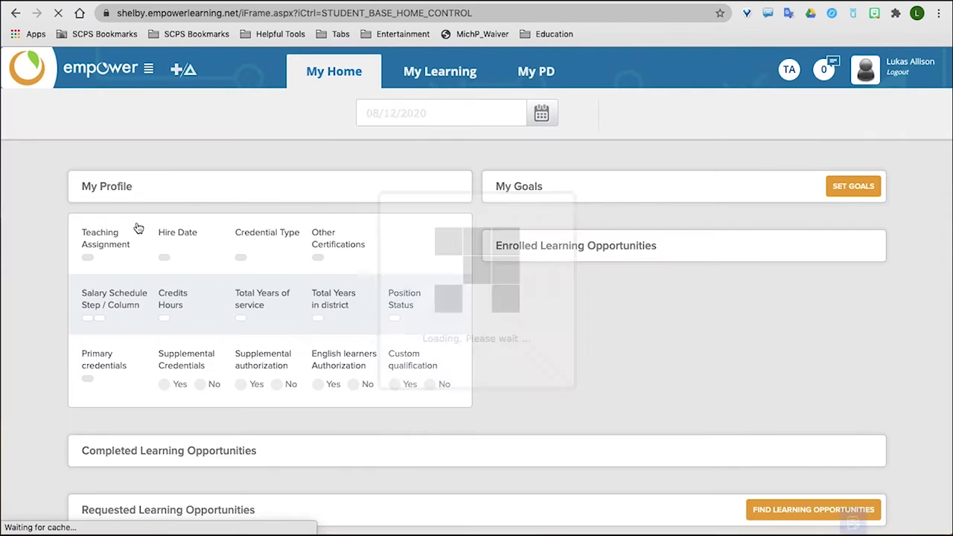
Expand the Tutorial Videos class in the student's My Learning view and look through its class activities.
left_click(437, 70)
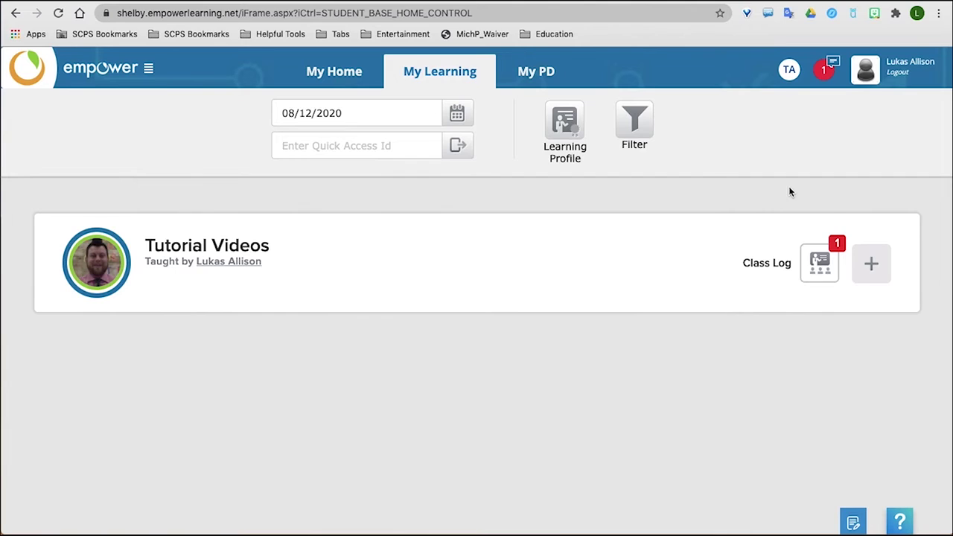
left_click(821, 278)
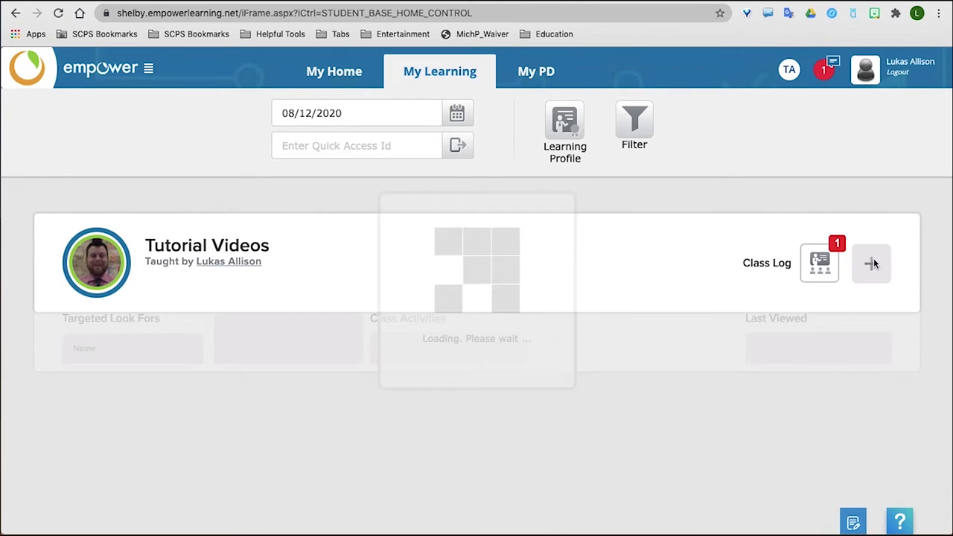
left_click(873, 264)
scroll(608, 246, "down", 3)
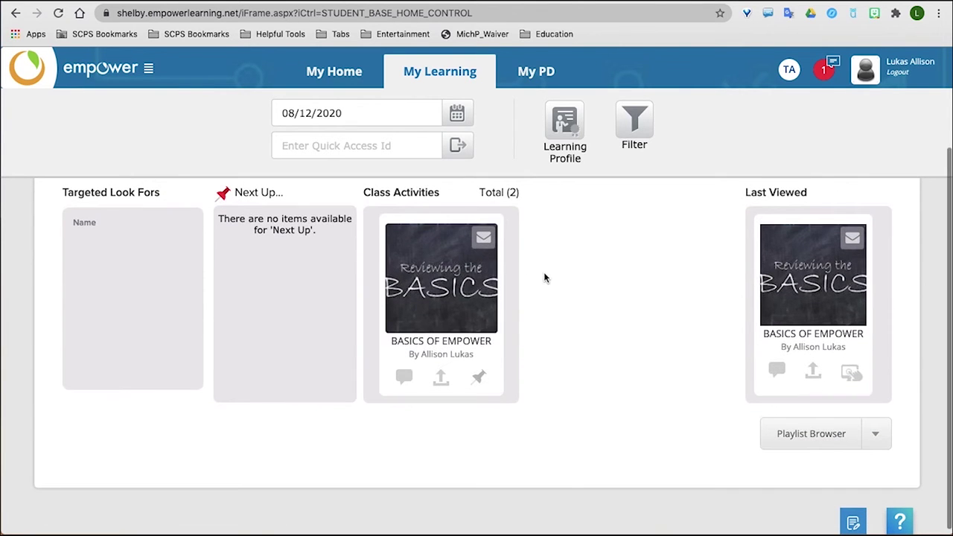
scroll(448, 287, "down", 3)
scroll(448, 286, "up", 3)
scroll(448, 286, "down", 3)
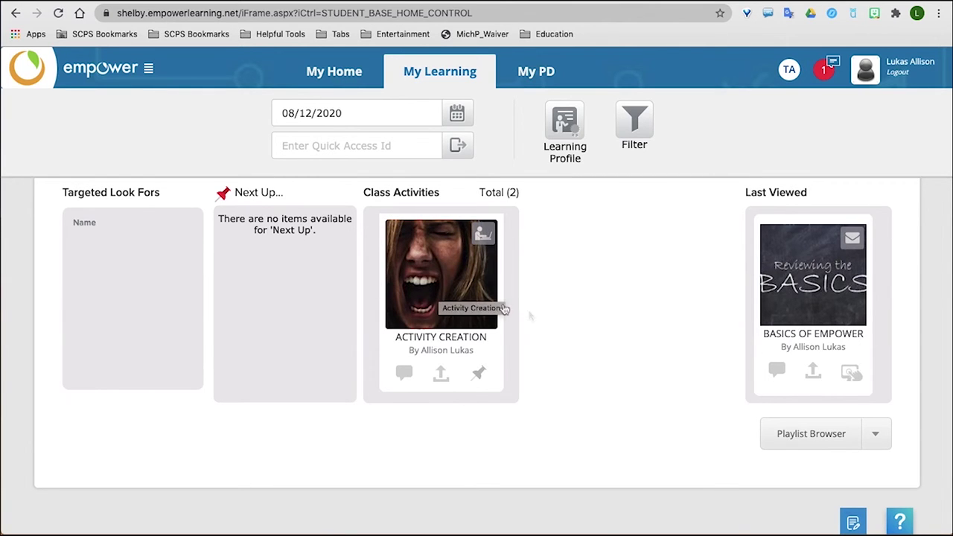
scroll(552, 317, "up", 2)
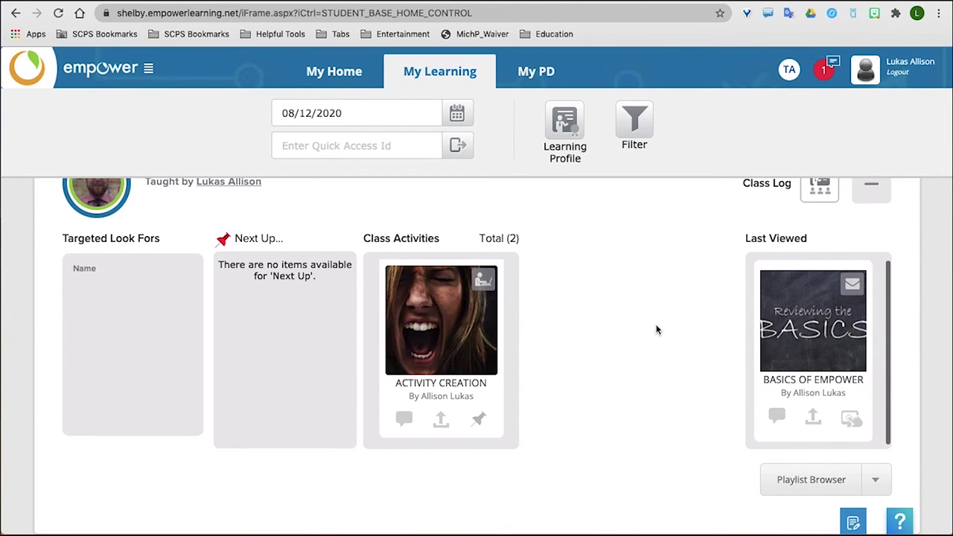
scroll(655, 329, "up", 2)
scroll(590, 389, "down", 2)
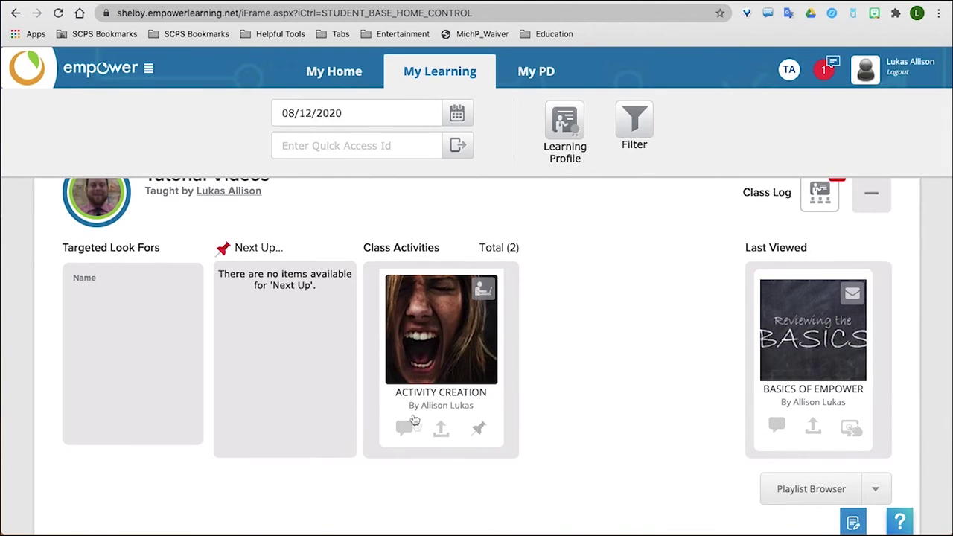
Open the Activity Creation activity as the student and view step 2 of its Action section.
left_click(458, 343)
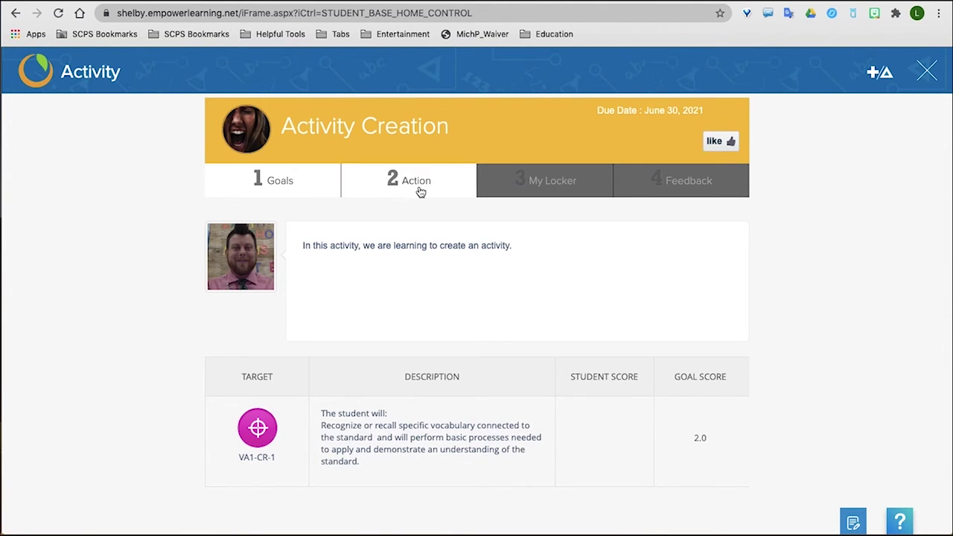
left_click(420, 192)
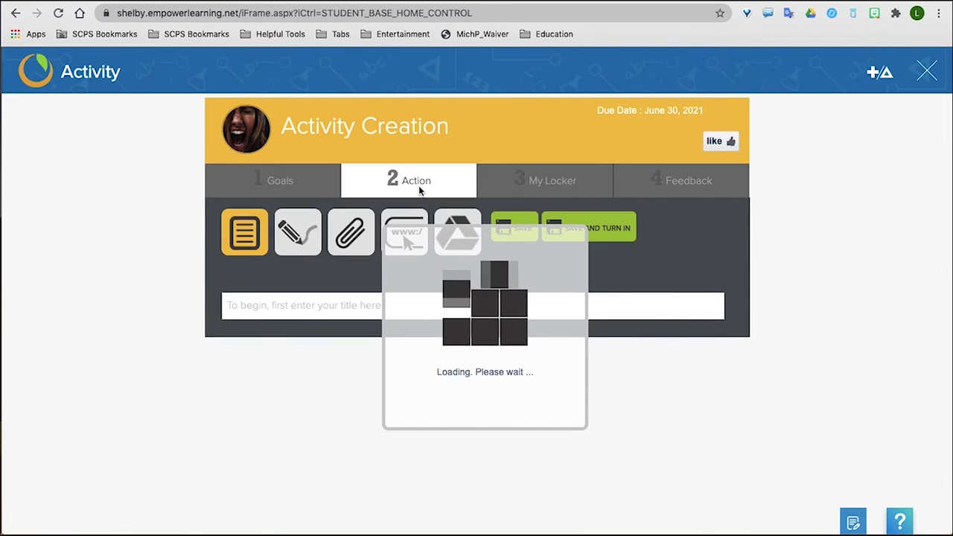
scroll(331, 298, "down", 1)
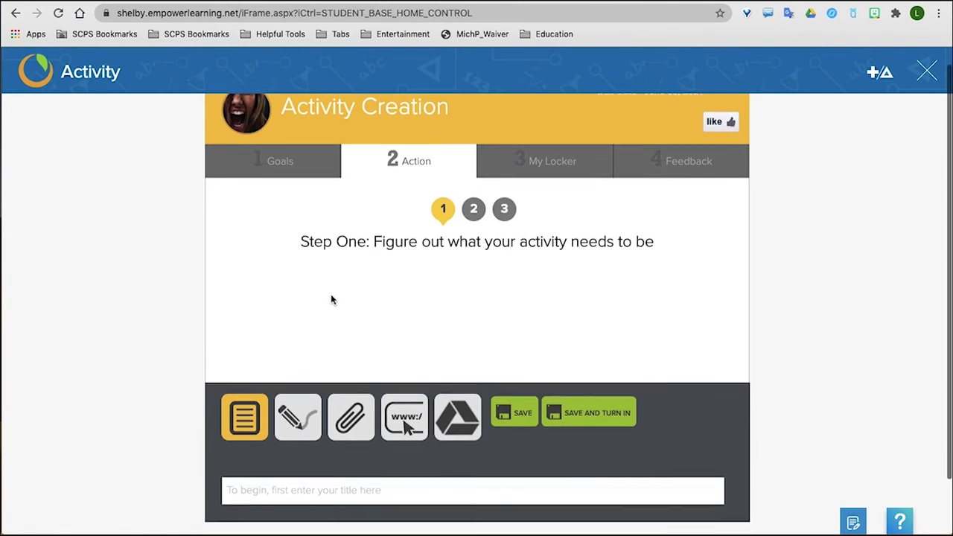
scroll(632, 257, "down", 2)
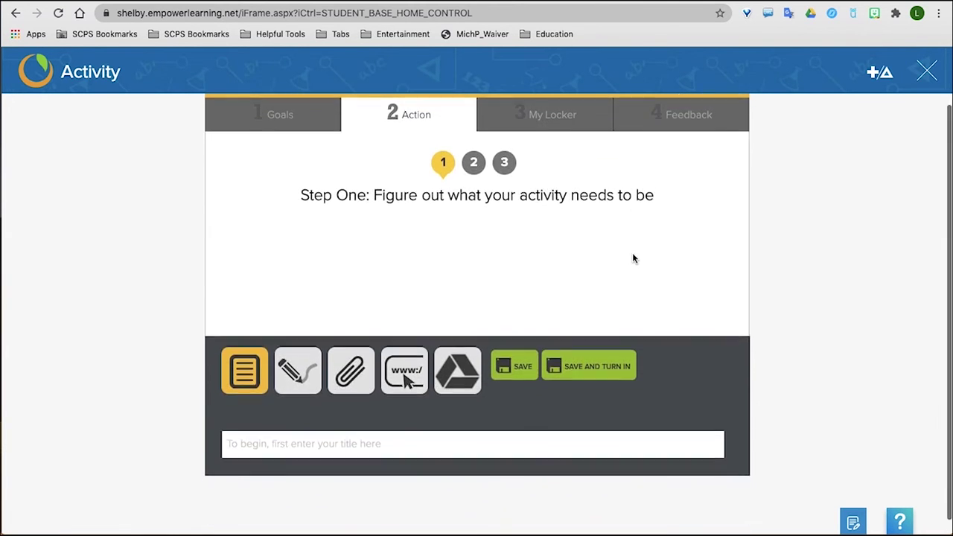
left_click(471, 167)
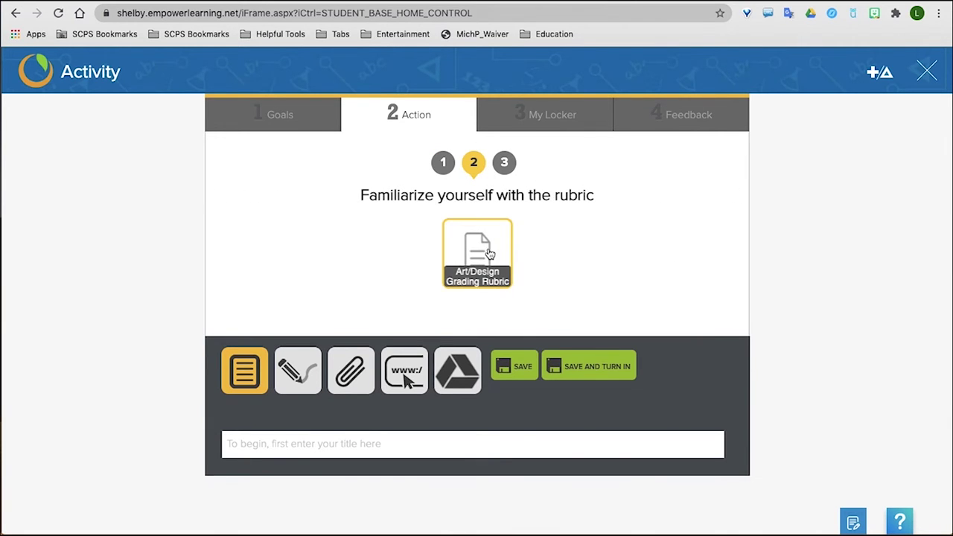
Open the Art/Design Grading Rubric resource and connect the existing Google account, allowing Empower to access Google Drive and retrying the sign-in.
left_click(488, 253)
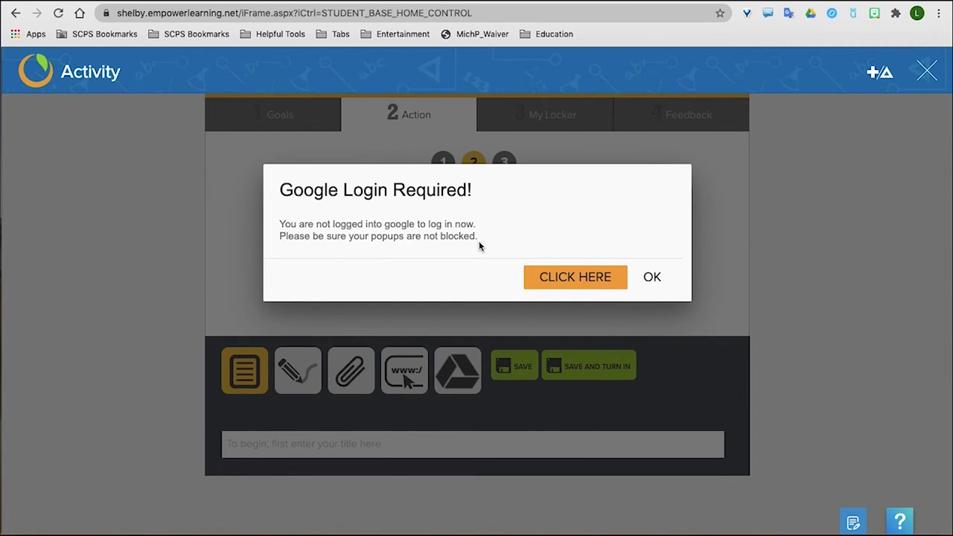
left_click(571, 277)
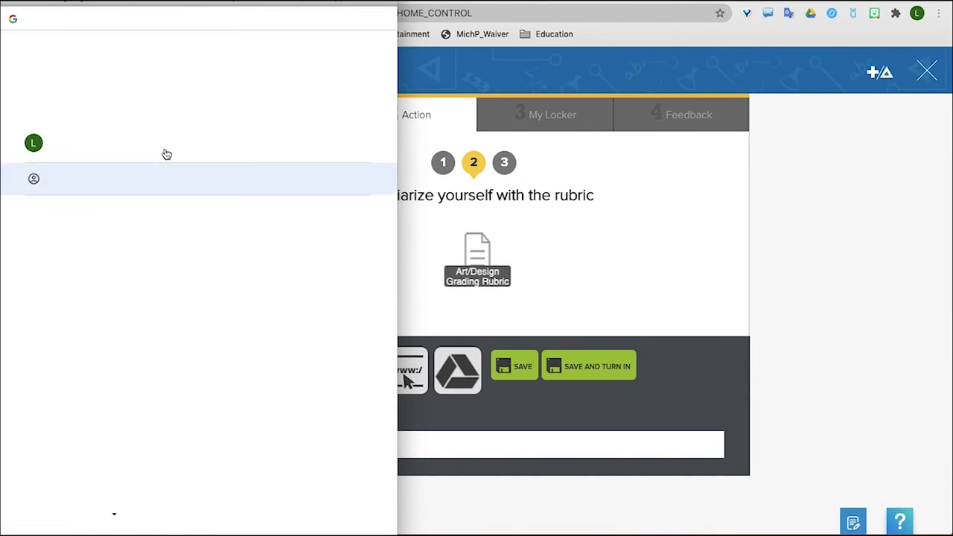
left_click(93, 138)
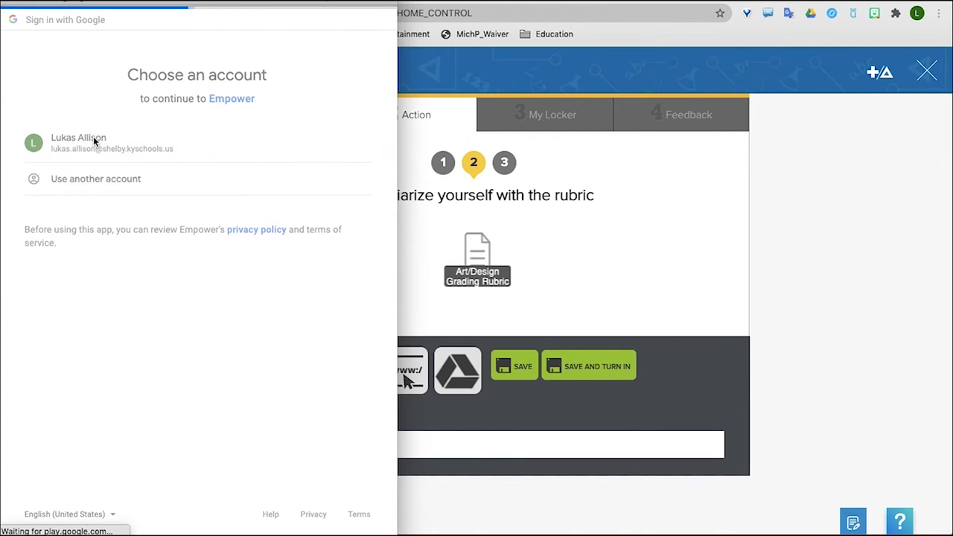
left_click(340, 322)
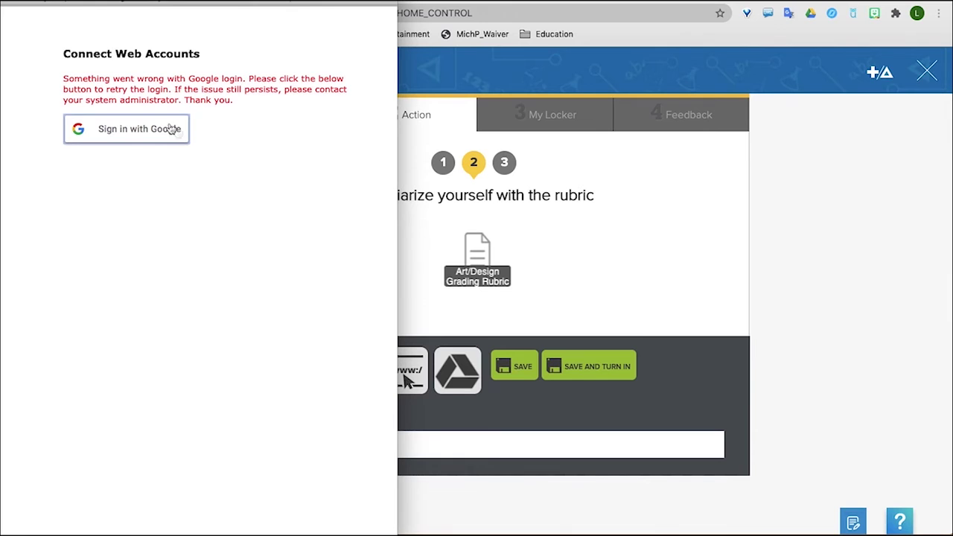
left_click(152, 131)
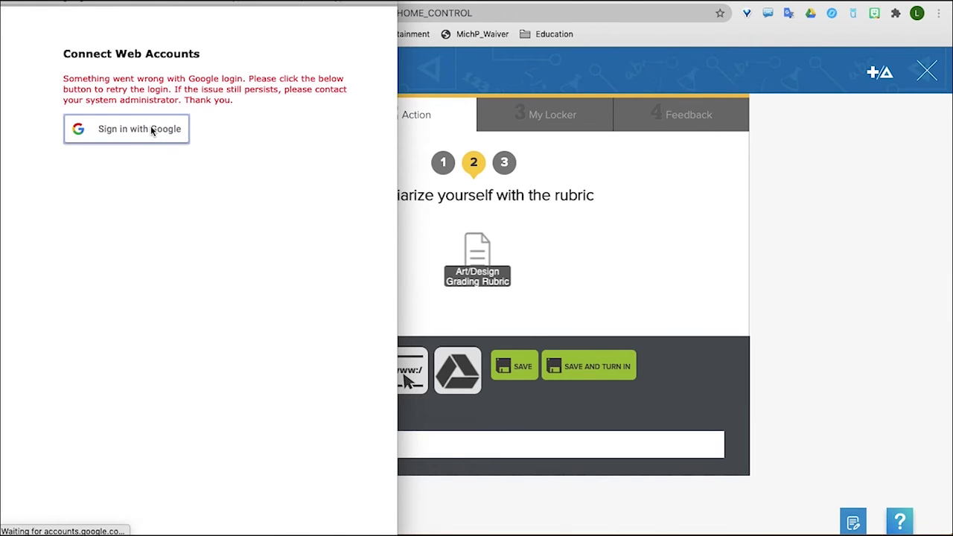
left_click(93, 147)
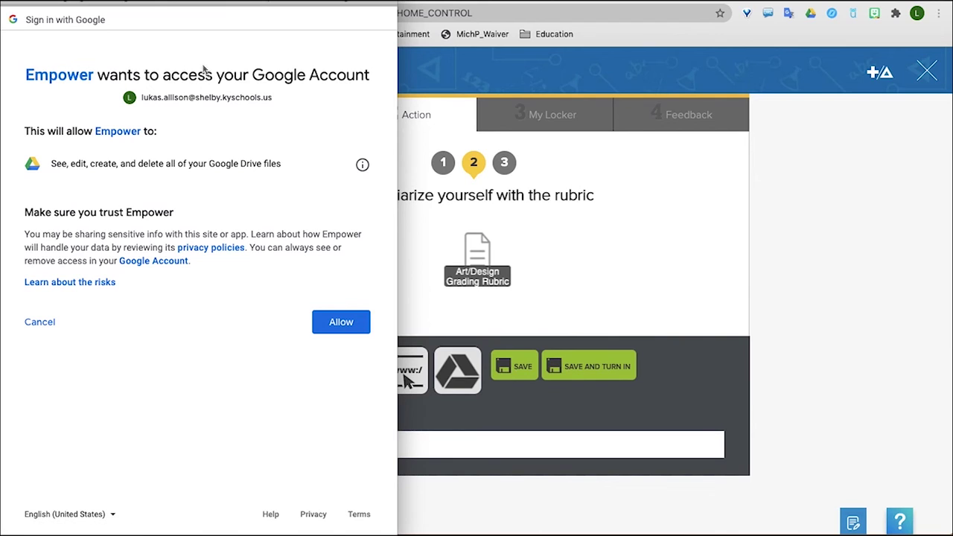
left_click(343, 328)
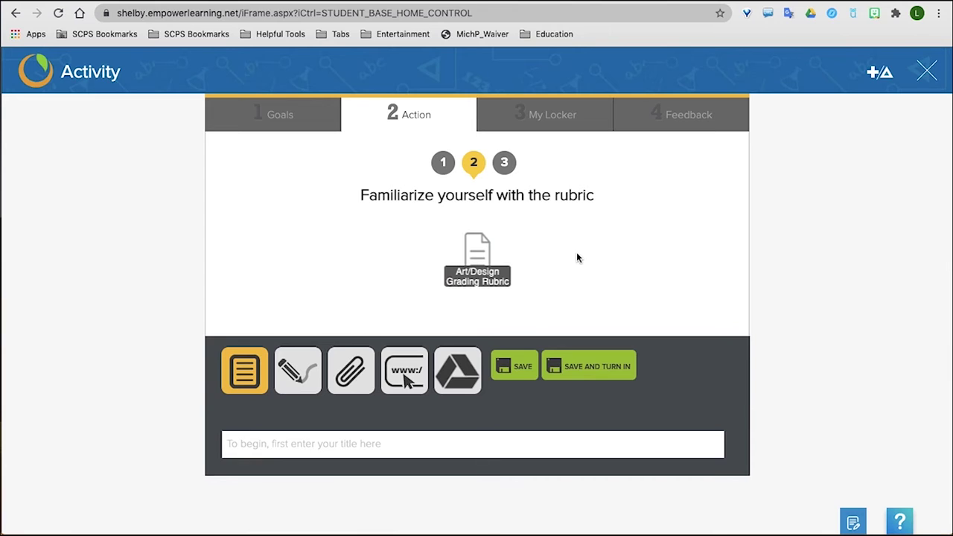
Create the student's own copy of the Art/Design Grading Rubric and show it in My Locker.
left_click(490, 261)
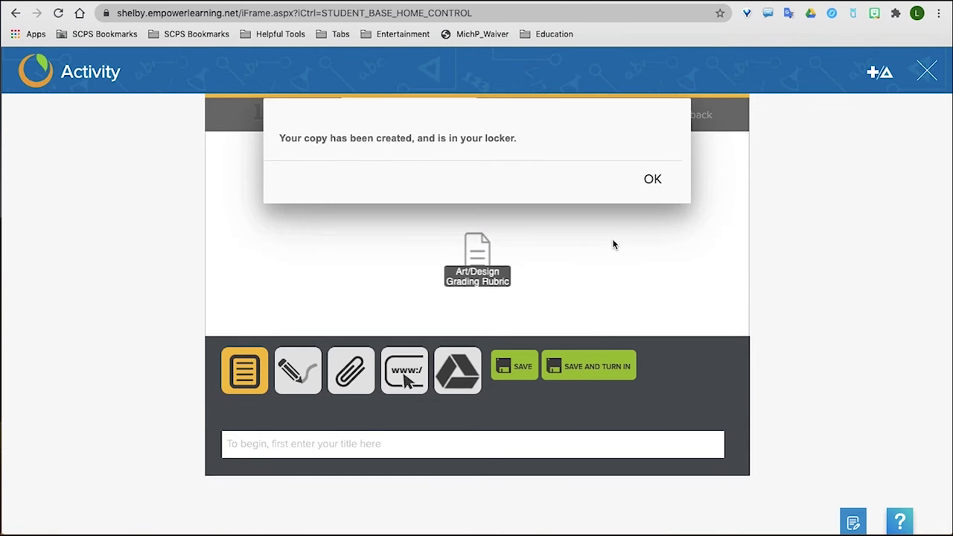
left_click(654, 178)
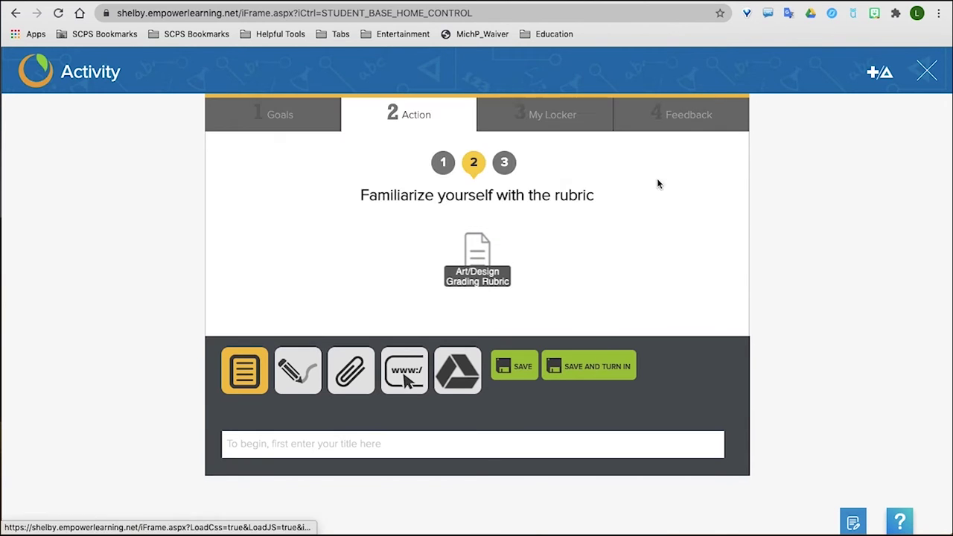
left_click(550, 131)
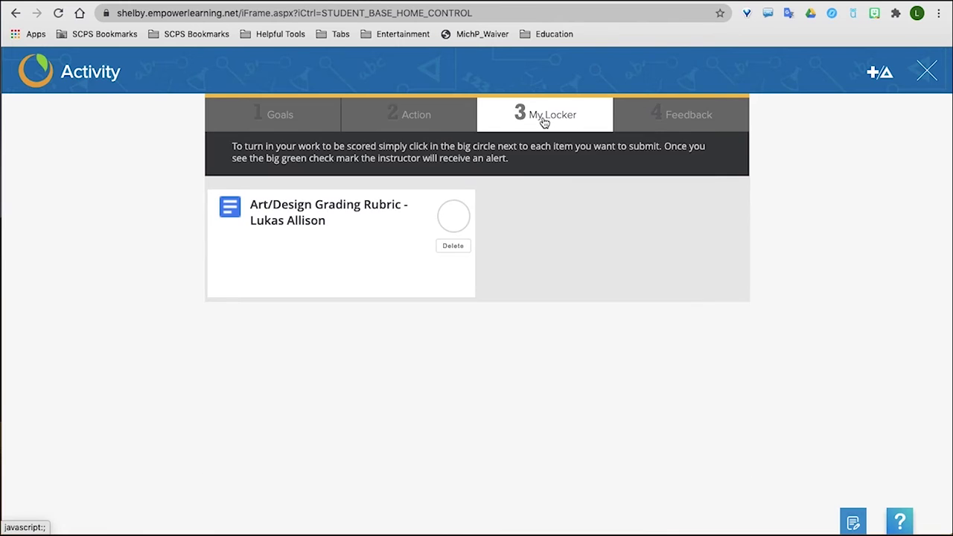
Open the rubric copy in Google Docs and place the cursor in the blank last cell of the Composition row.
left_click(275, 207)
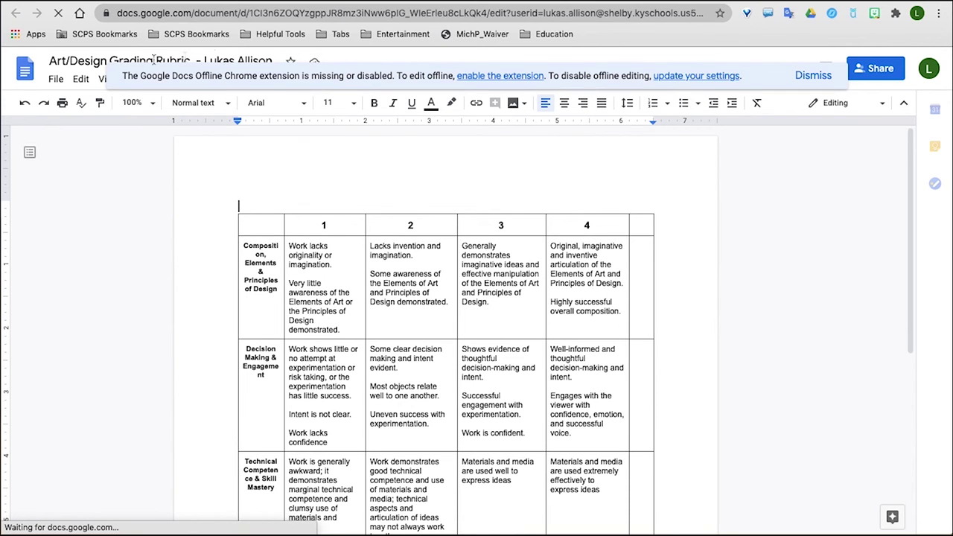
scroll(521, 208, "down", 2)
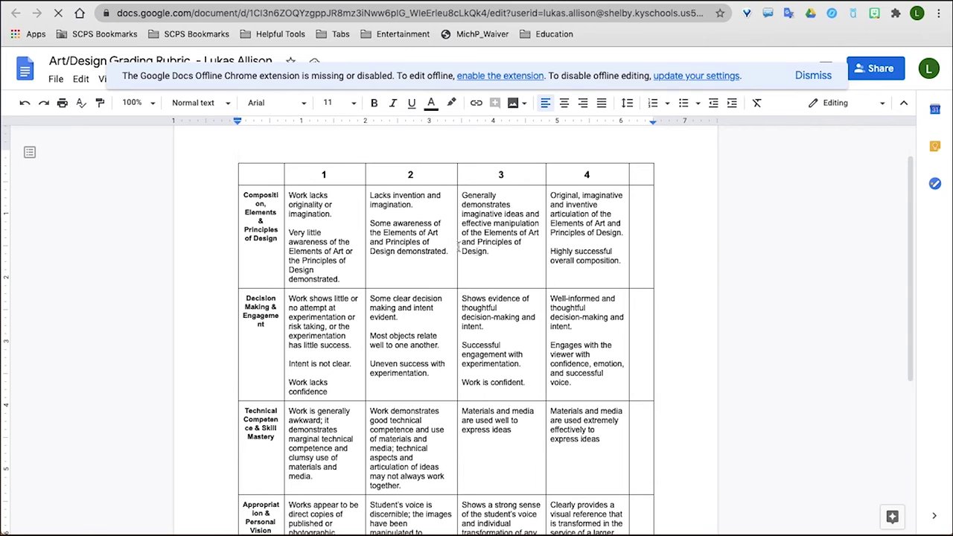
left_click(646, 239)
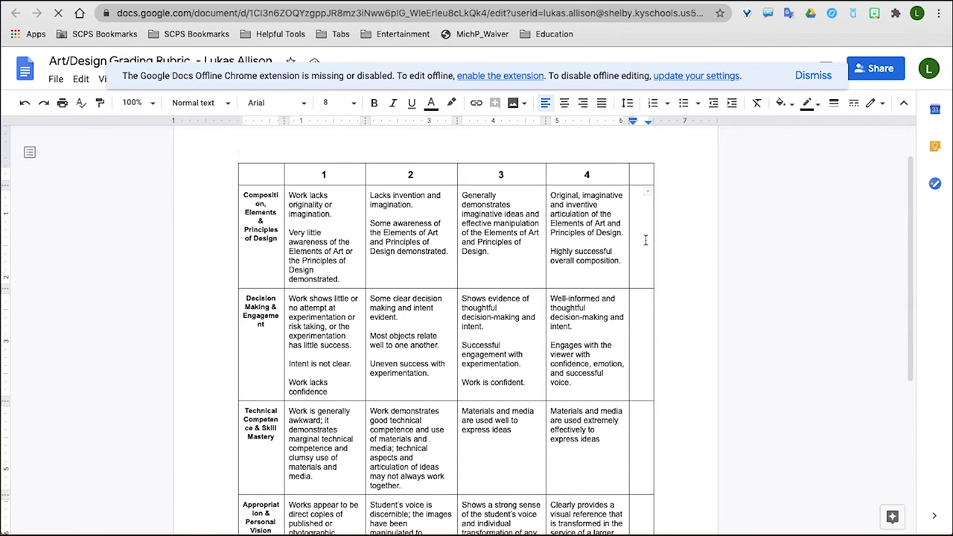
Enter the self-scores in the rubric's blank last column: 2 for Decision Making & Engagement and 3 for Technical Competence & Skill Mastery.
scroll(646, 280, "down", 2)
left_click(645, 280)
type("2")
scroll(644, 294, "down", 3)
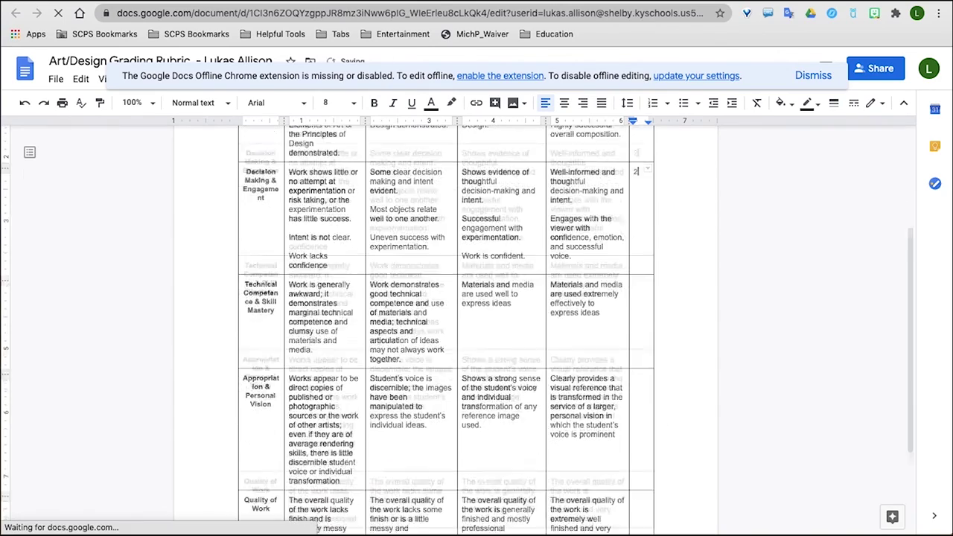
left_click(644, 307)
type("3")
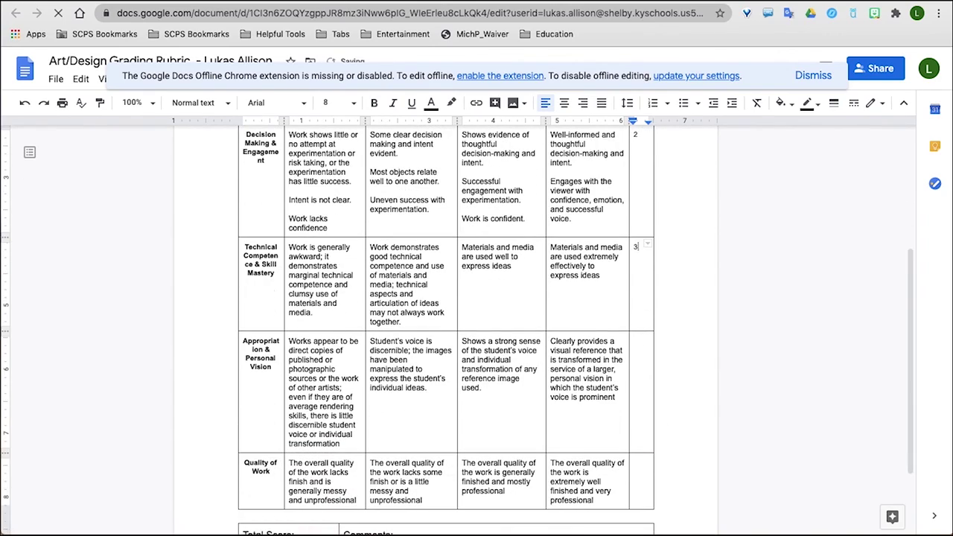
scroll(606, 364, "down", 5)
scroll(606, 364, "up", 11)
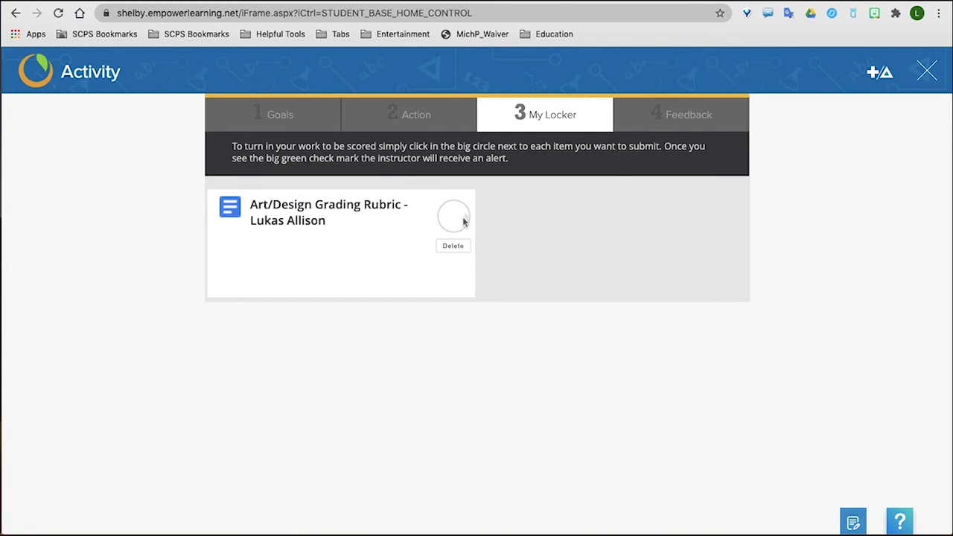
Turn in the Art/Design Grading Rubric copy from My Locker for scoring, view the activity's Feedback section, and return to My Locker.
left_click(453, 217)
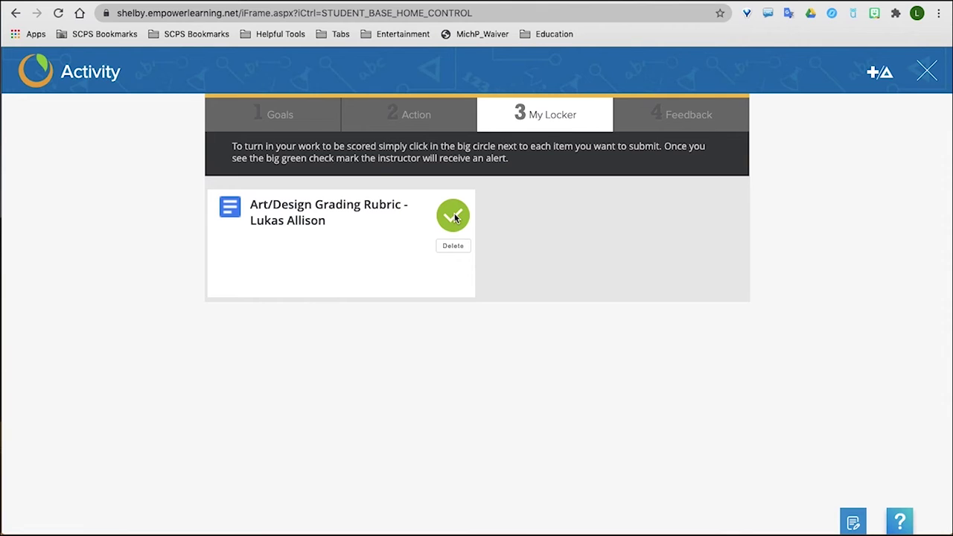
left_click(703, 116)
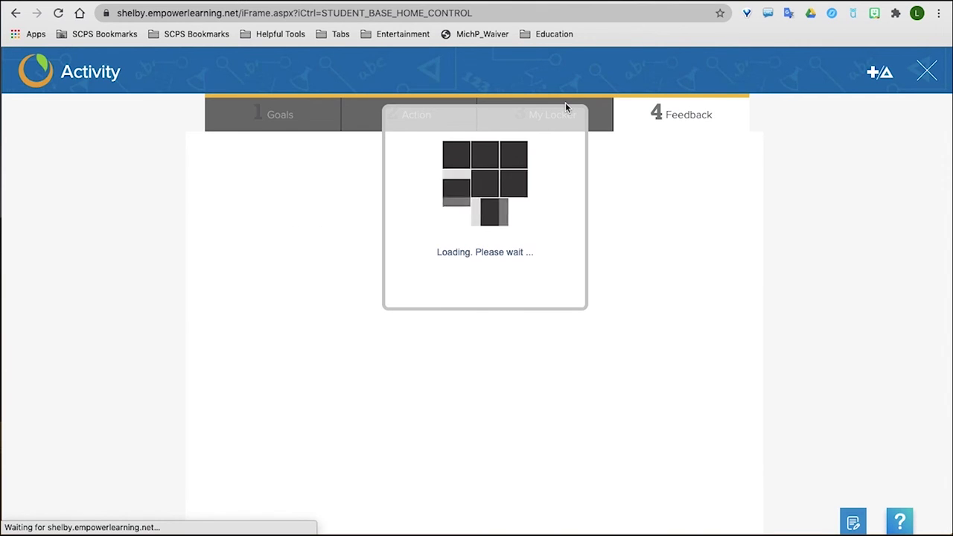
left_click(381, 121)
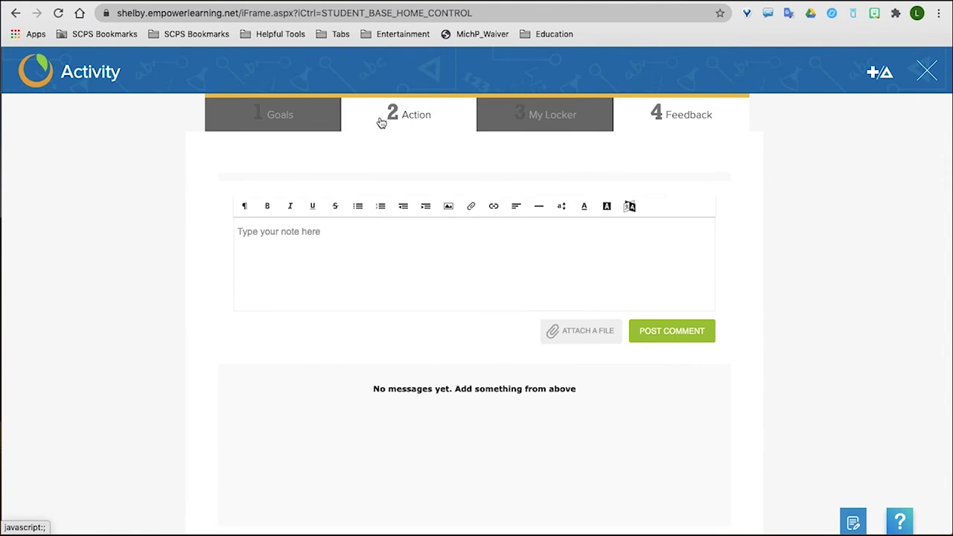
left_click(528, 115)
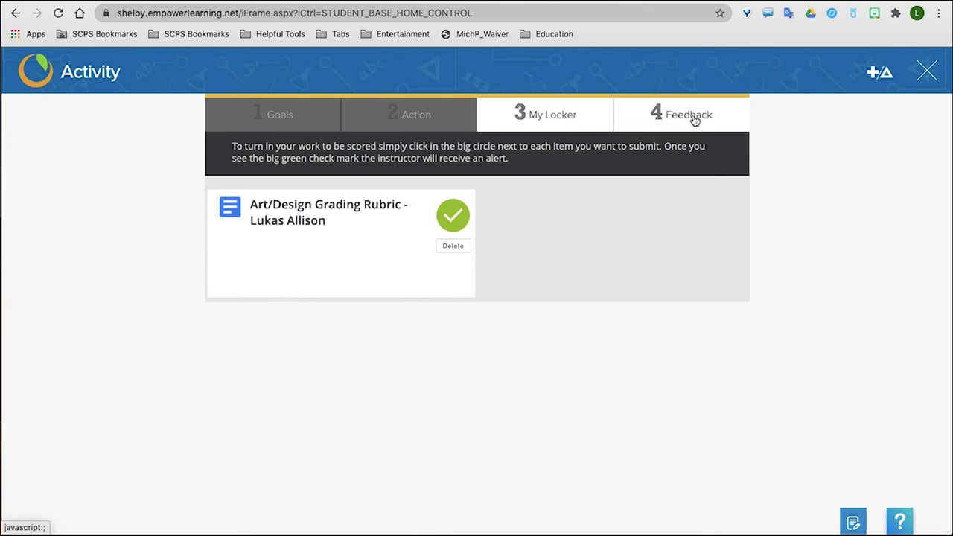
Close the student's activity and switch from the student account to the teacher account through the profile settings.
left_click(926, 72)
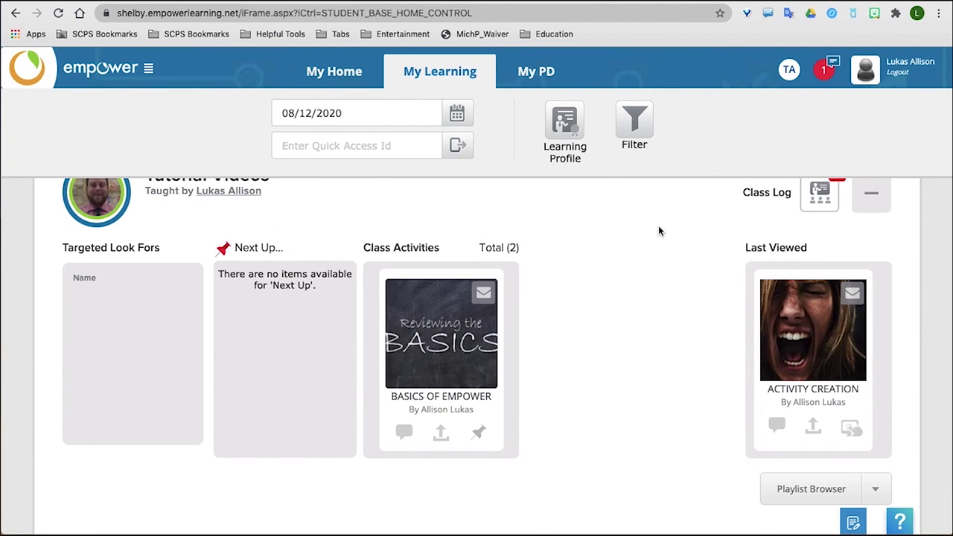
left_click(865, 69)
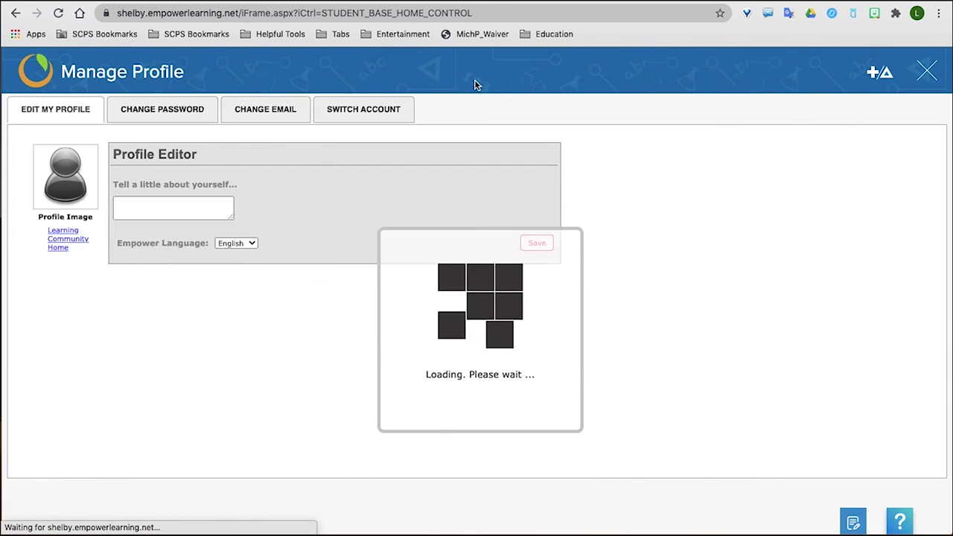
left_click(379, 112)
left_click(140, 182)
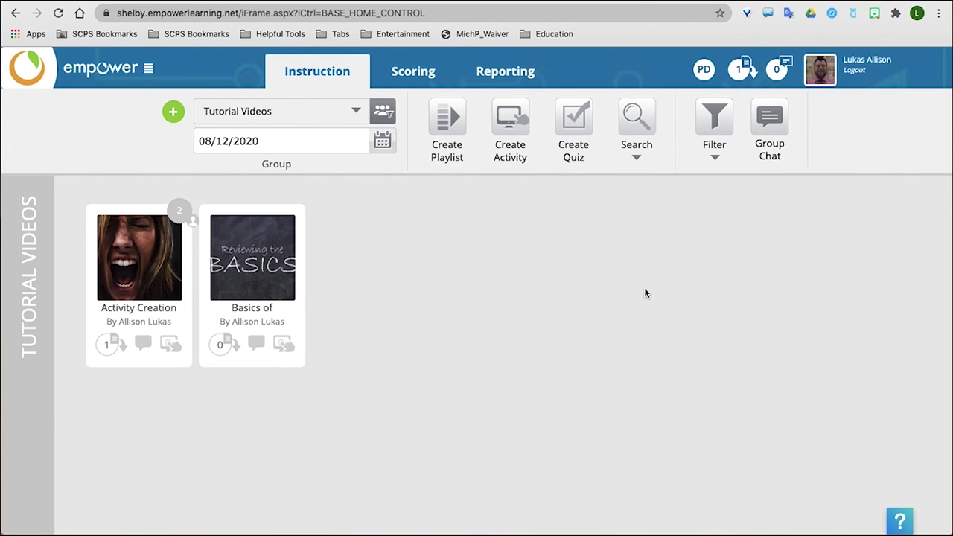
View the student's submitted rubric in the teacher's Scoring Inbox and return to the Tutorial Videos activities.
left_click(740, 71)
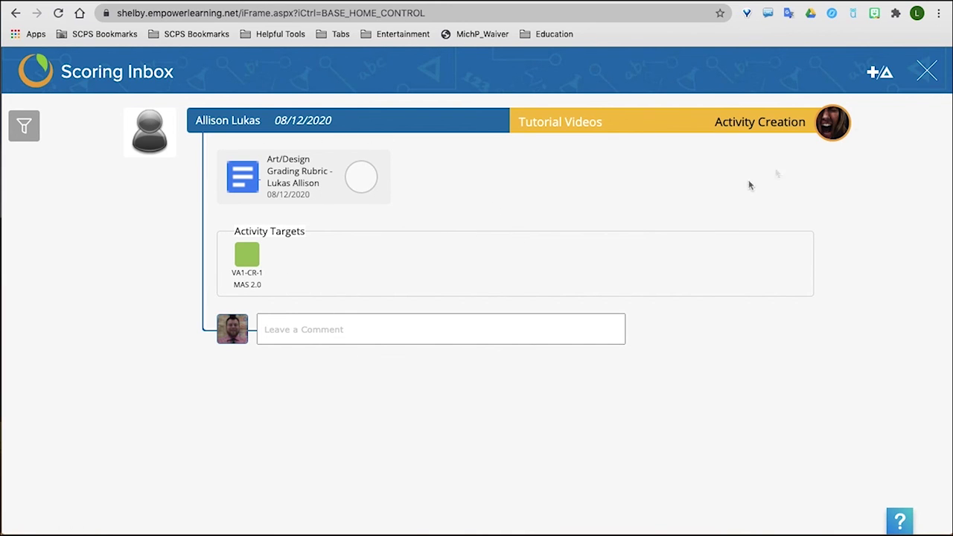
left_click(927, 75)
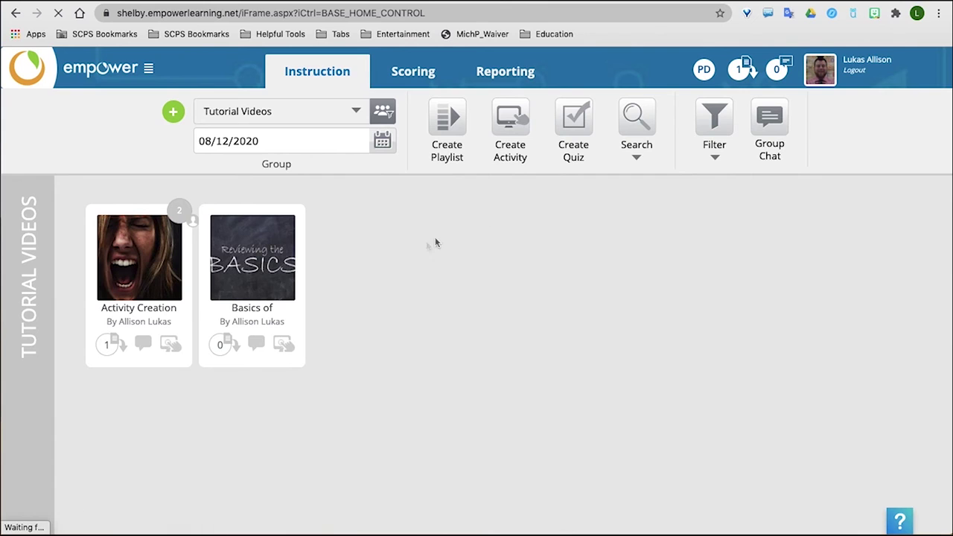